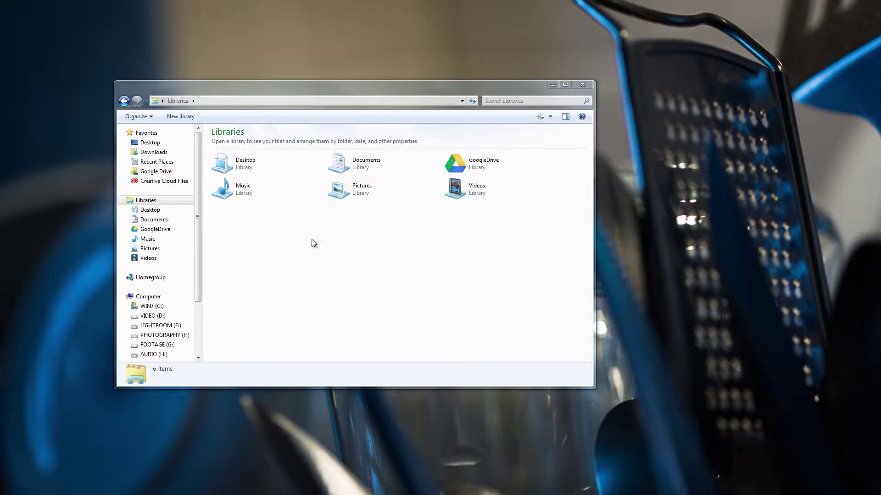
# Step: Create a new library named Dropbox in Libraries
pyautogui.rightClick(247, 226)
pyautogui.moveTo(306, 315)
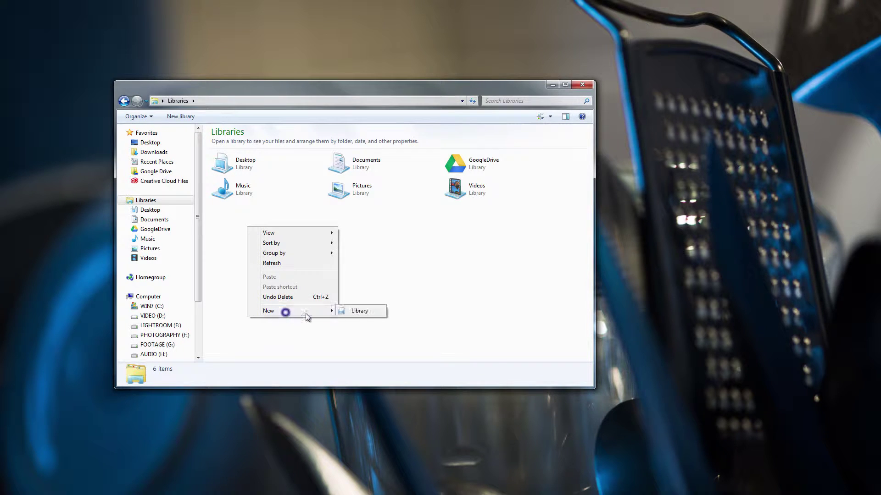
pyautogui.click(378, 312)
pyautogui.write('Dropbox')
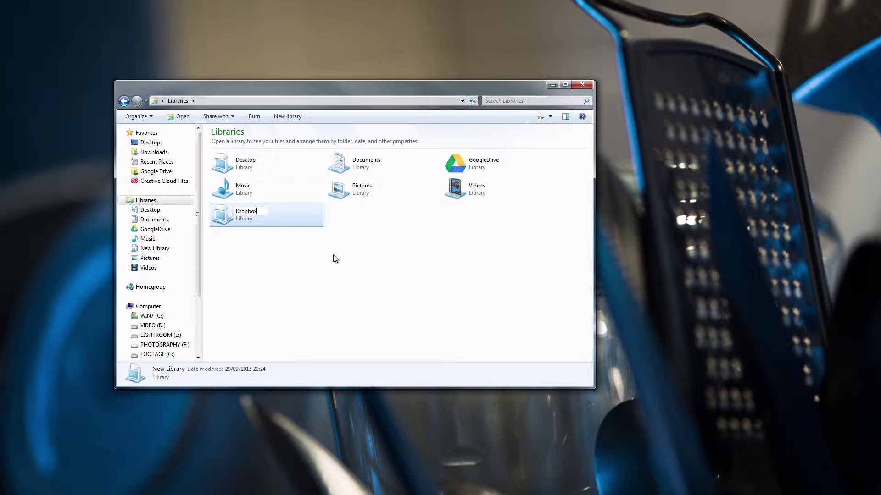
pyautogui.press('Return')
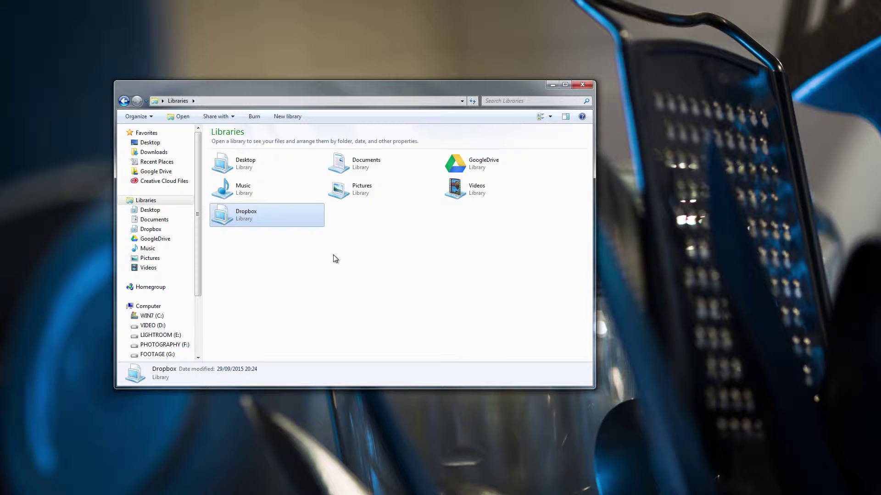
# Step: Include the Dropbox folder from the UTILITIES (I:) drive in the new Dropbox library and return to the Libraries overview
pyautogui.doubleClick(242, 215)
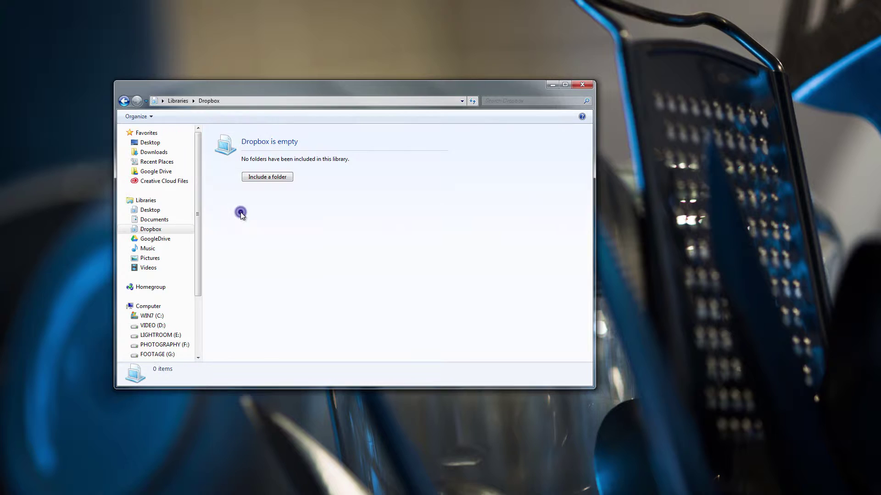
pyautogui.click(257, 177)
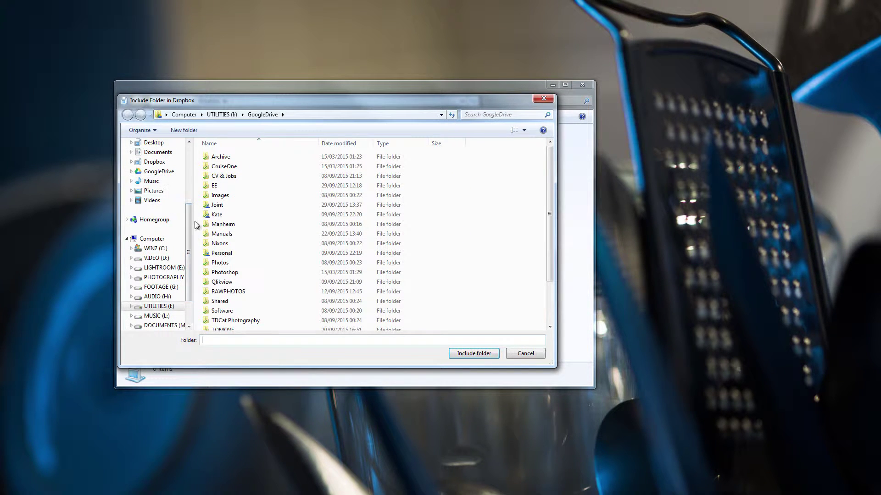
pyautogui.click(148, 309)
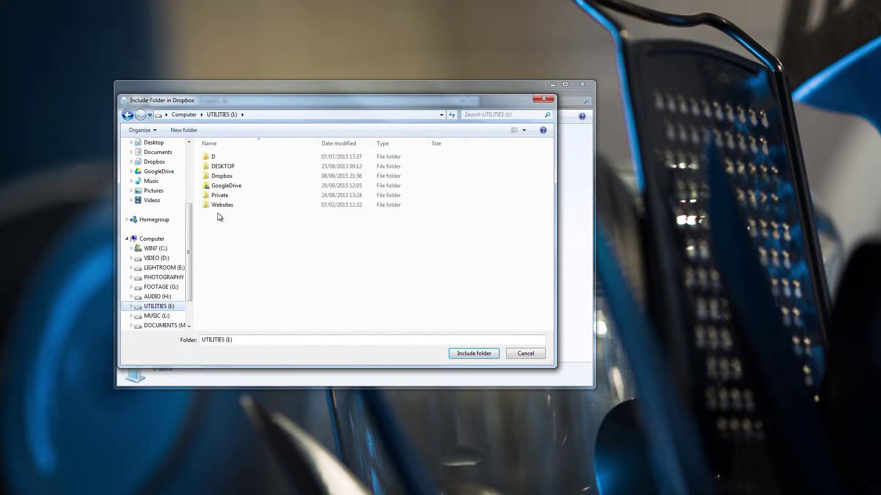
pyautogui.click(214, 176)
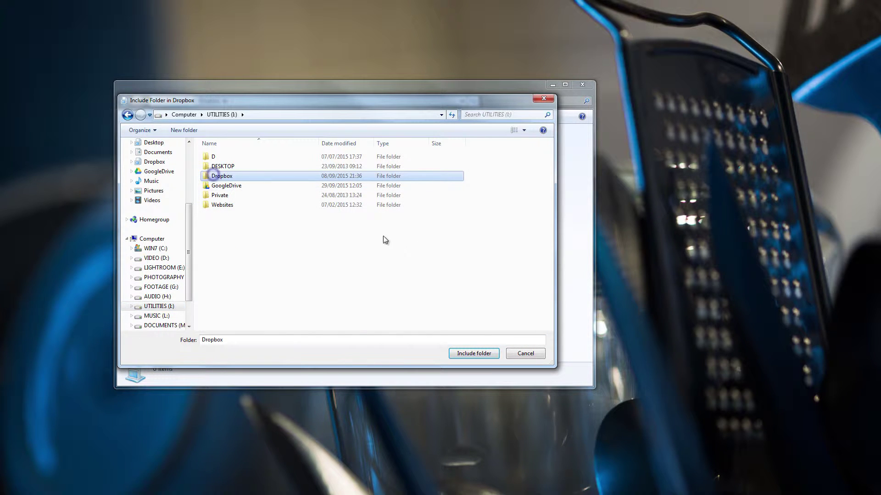
pyautogui.click(455, 353)
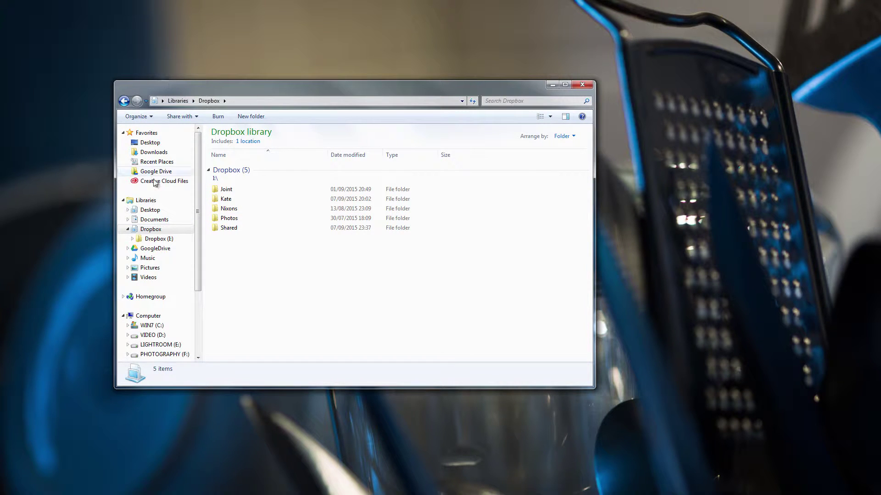
pyautogui.click(144, 201)
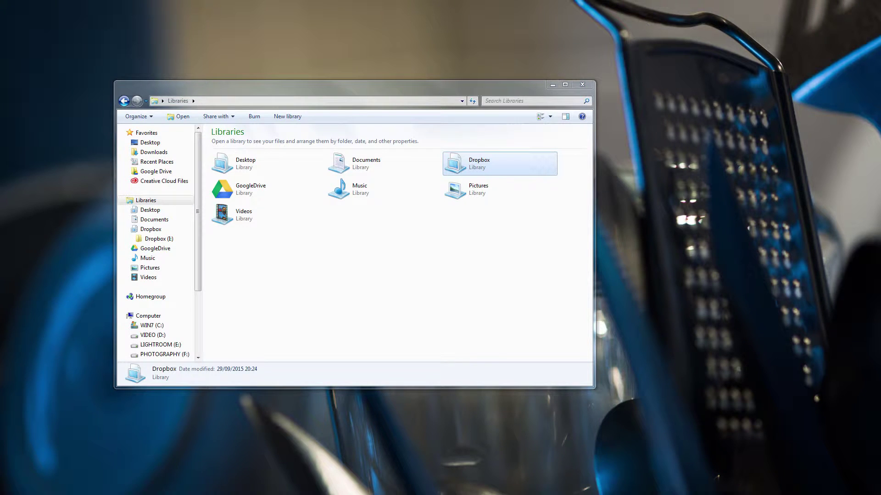
# Step: Switch to Chrome and run a Google image search for "dropbox logo png"
pyautogui.moveTo(53, 73); pyautogui.dragTo(463, 58)
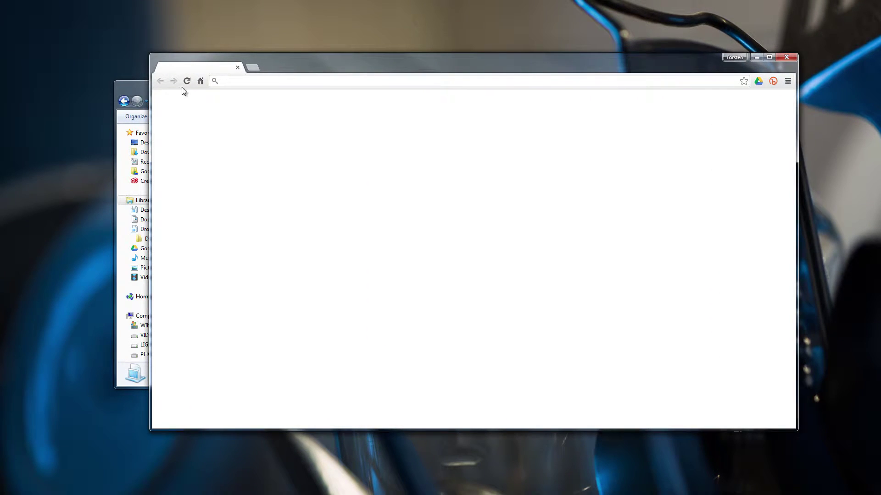
pyautogui.click(200, 81)
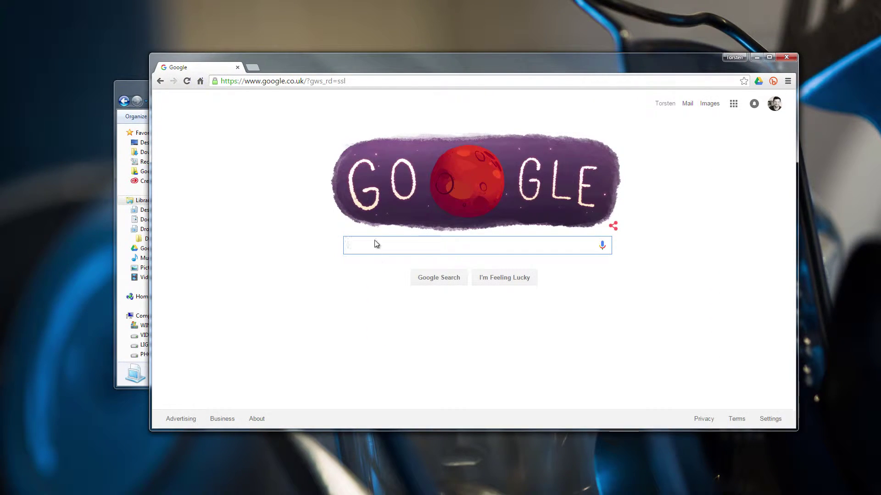
pyautogui.write('d')
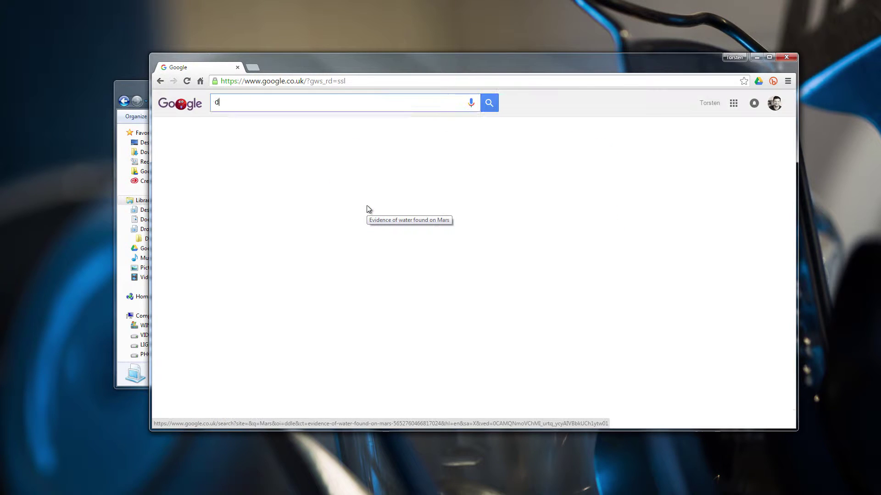
pyautogui.write('ropbox')
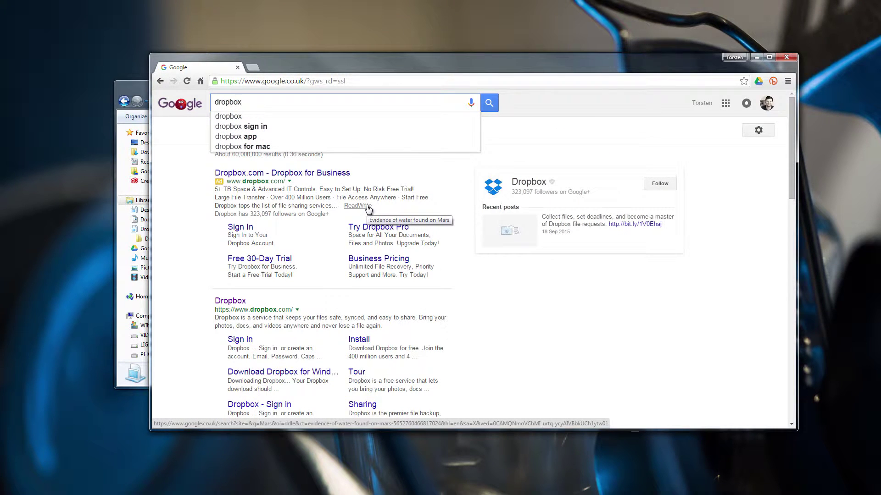
pyautogui.write(' l')
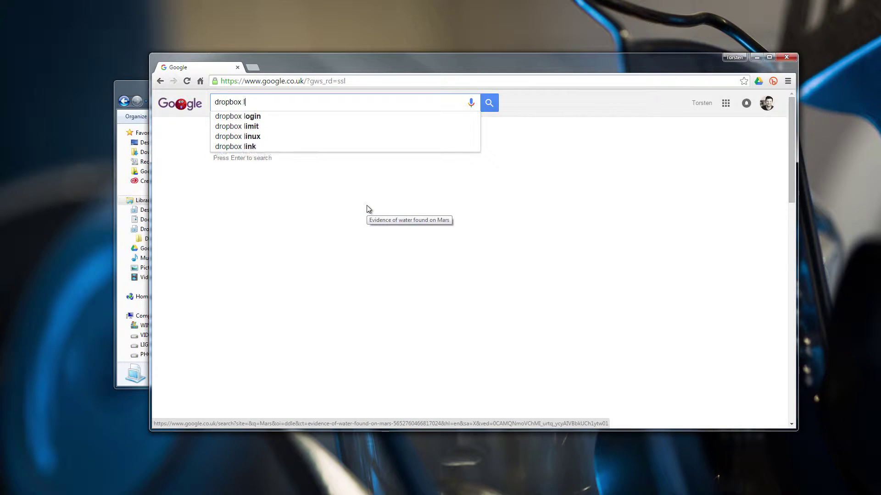
pyautogui.write('ogo png')
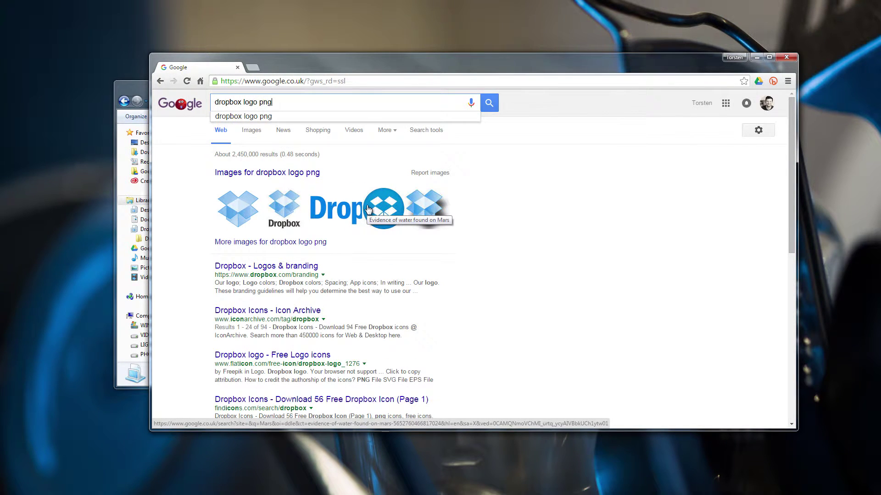
pyautogui.press('Return')
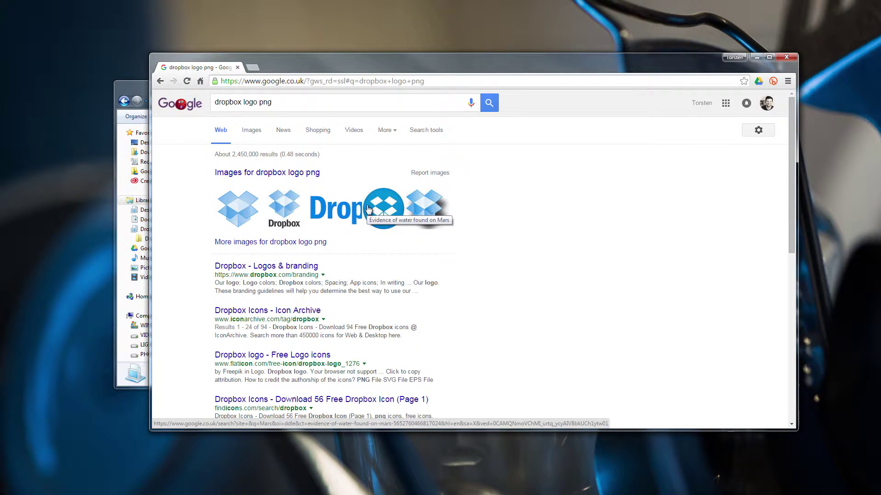
pyautogui.click(252, 130)
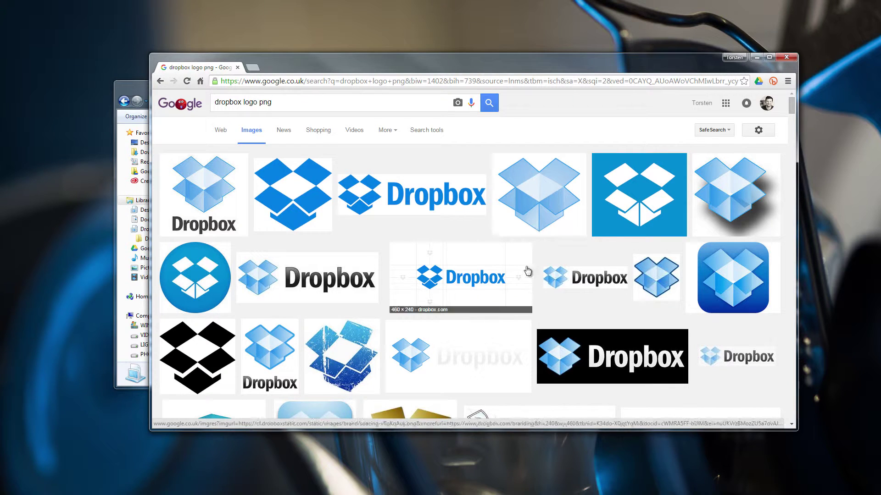
# Step: Open the light-blue open-box Dropbox logo at full size and save it to the Desktop as Dropbox-icon.png
pyautogui.click(533, 202)
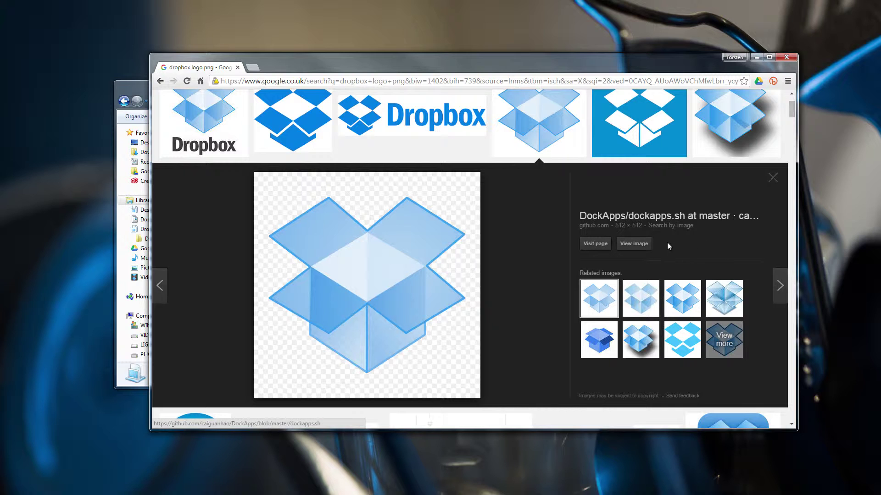
pyautogui.click(632, 244)
pyautogui.rightClick(285, 188)
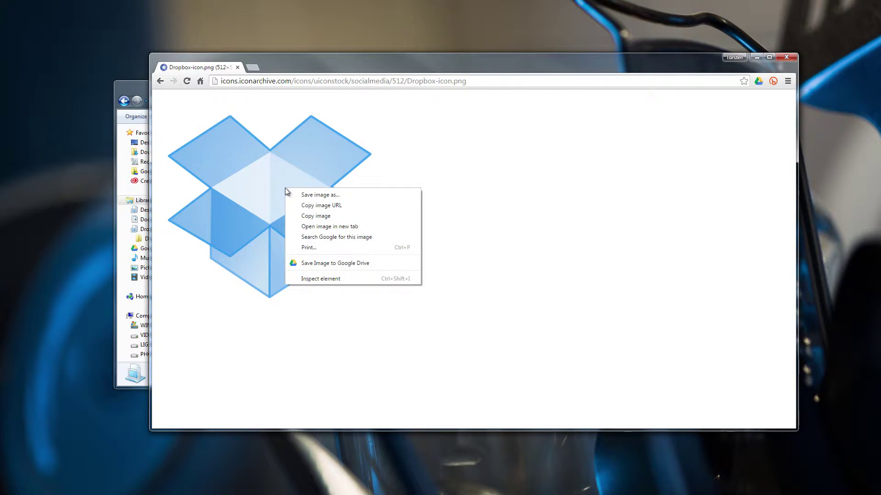
pyautogui.click(314, 195)
pyautogui.click(187, 115)
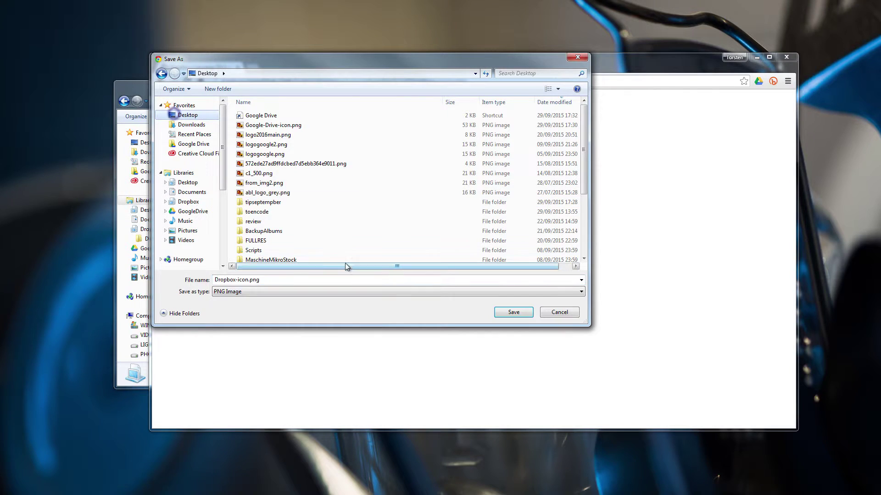
pyautogui.click(513, 313)
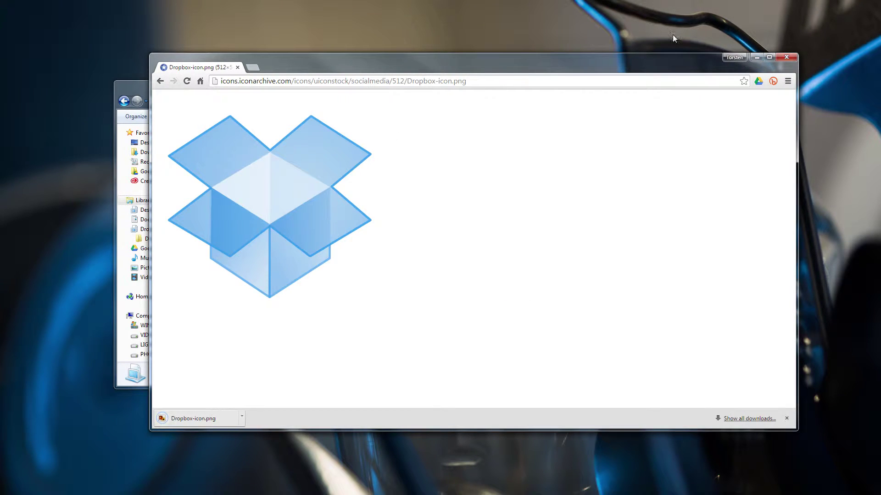
# Step: Search Google for "png to ico" and open the ConvertICO.com converter
pyautogui.click(200, 82)
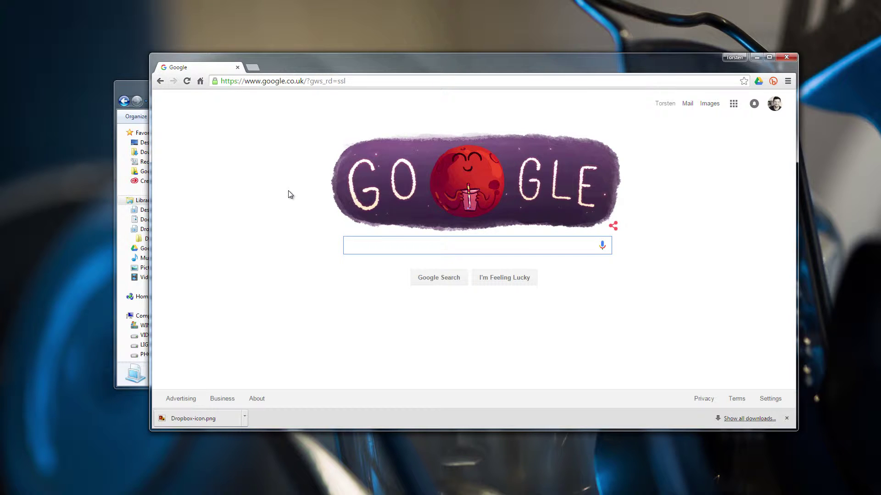
pyautogui.write('png')
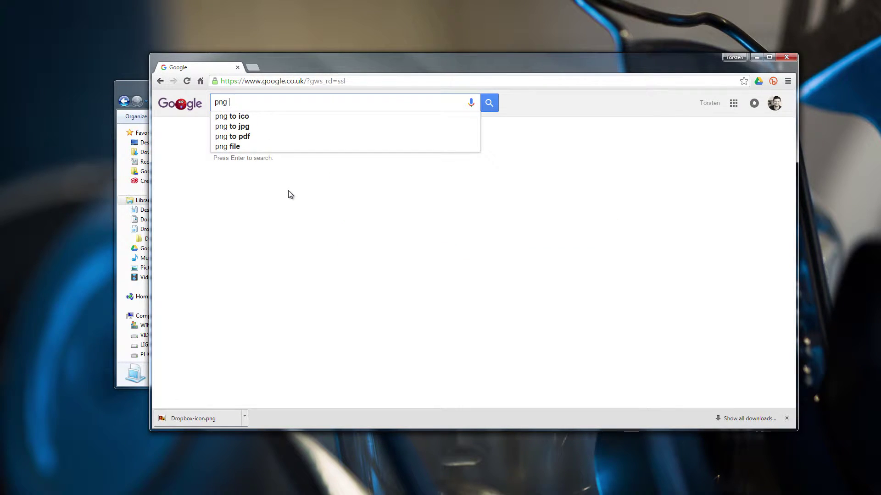
pyautogui.press('Down')
pyautogui.press('Return')
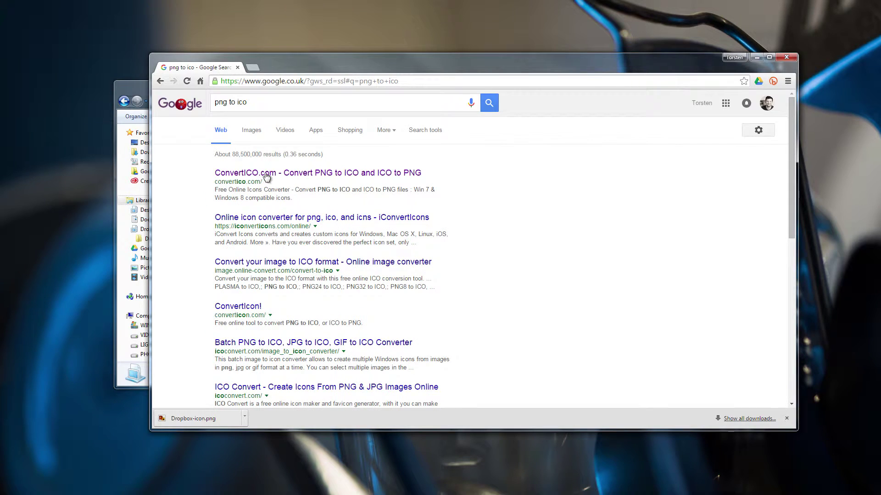
pyautogui.click(265, 172)
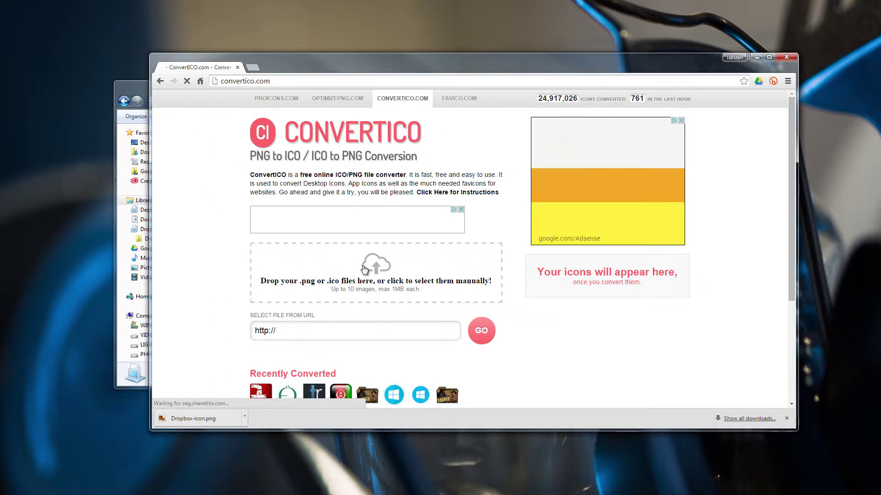
# Step: Convert Dropbox-icon.png from the Desktop to ICO format, download Dropbox-icon.ico and close the browser
pyautogui.click(379, 279)
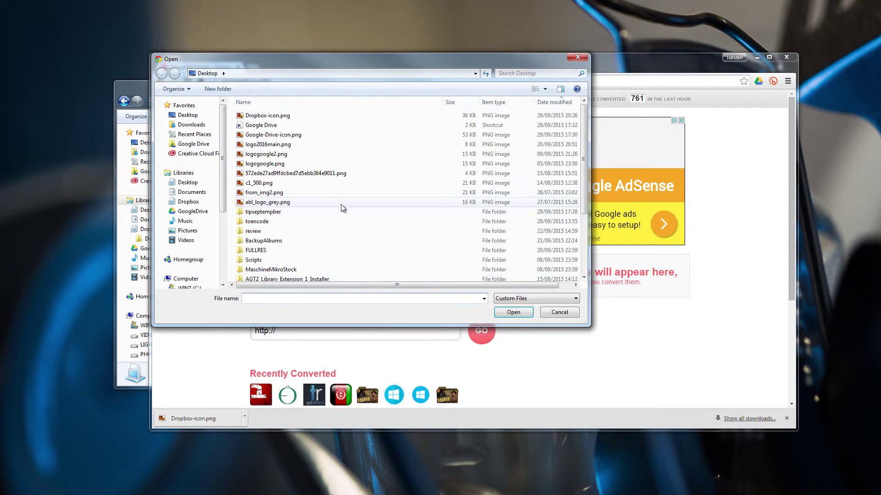
pyautogui.click(278, 117)
pyautogui.click(513, 312)
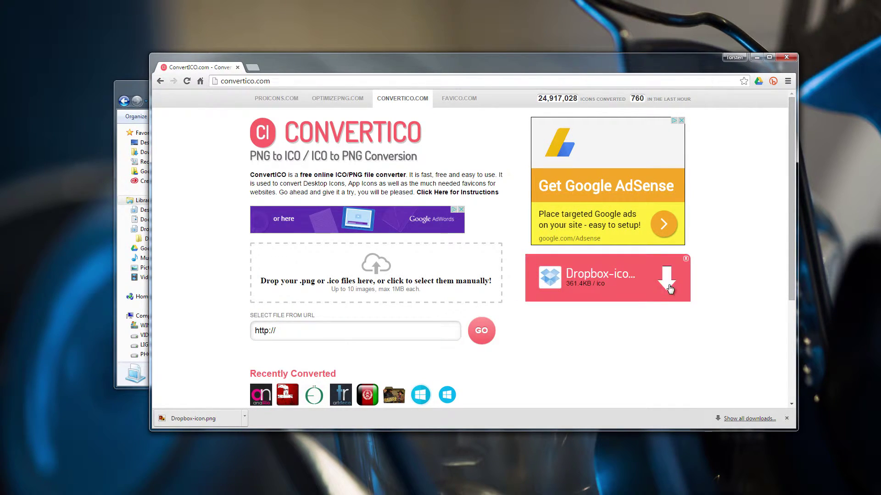
pyautogui.click(666, 282)
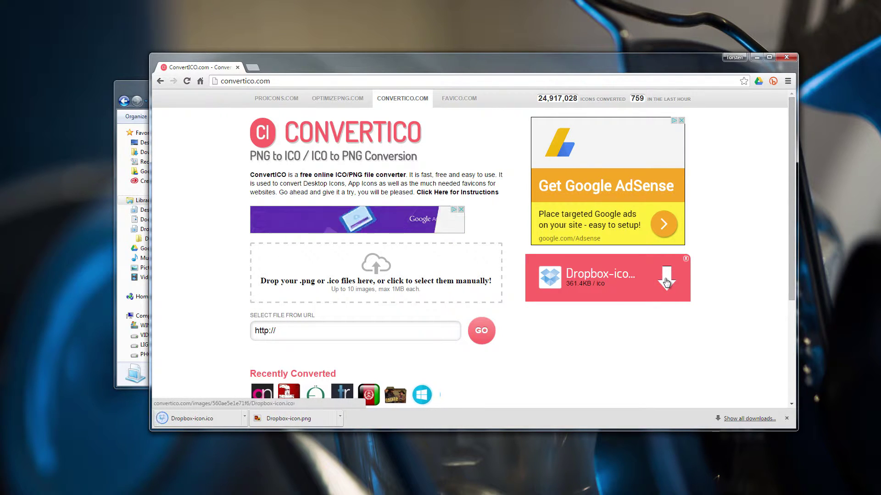
pyautogui.click(791, 60)
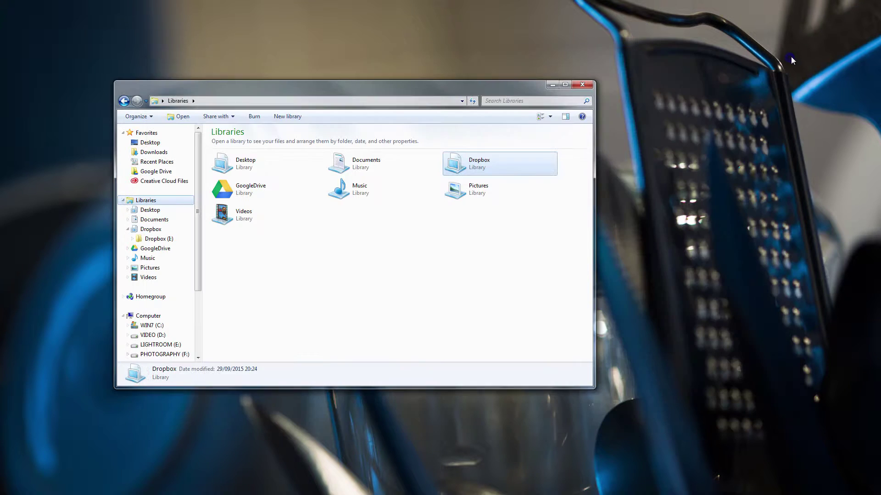
pyautogui.moveTo(239, 89); pyautogui.dragTo(313, 93)
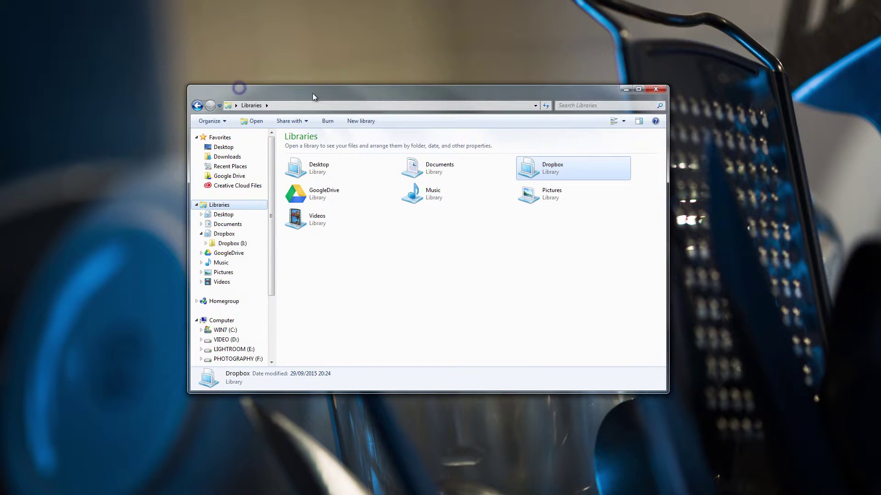
pyautogui.click(216, 122)
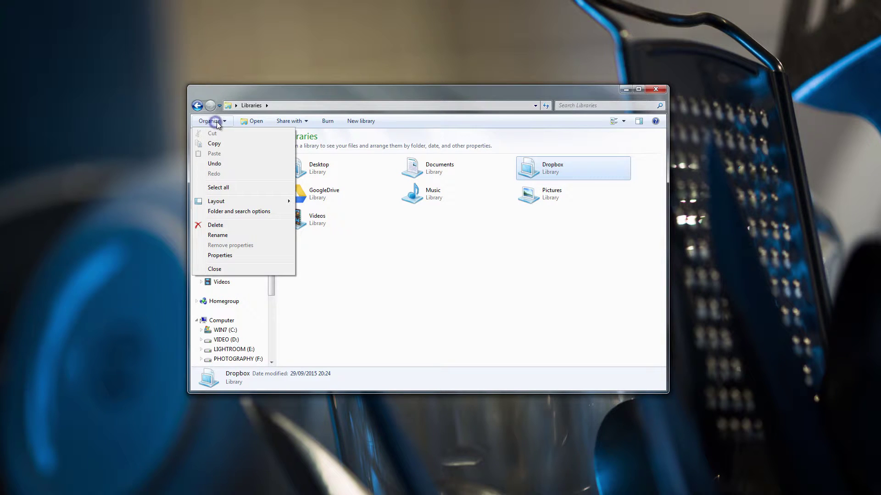
pyautogui.click(226, 209)
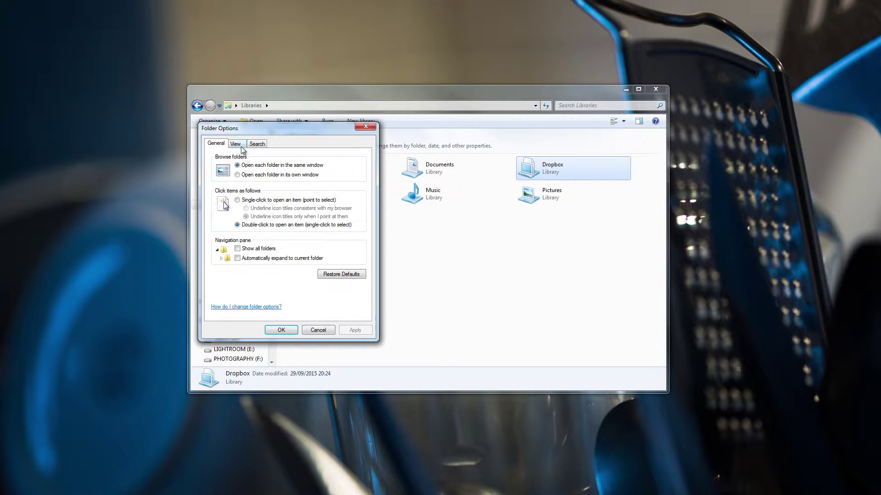
pyautogui.click(317, 330)
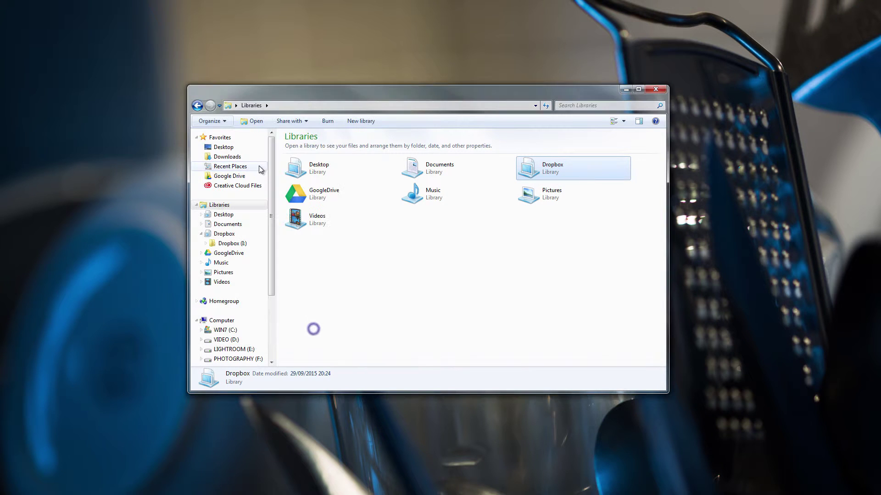
# Step: Set the folder options to show hidden files, folders and drives and to stop hiding protected operating system files
pyautogui.click(224, 121)
pyautogui.click(228, 212)
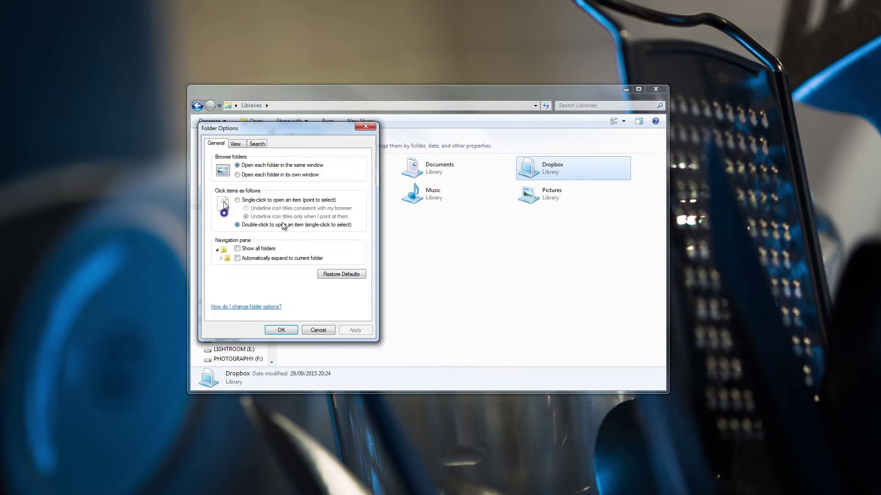
pyautogui.click(236, 144)
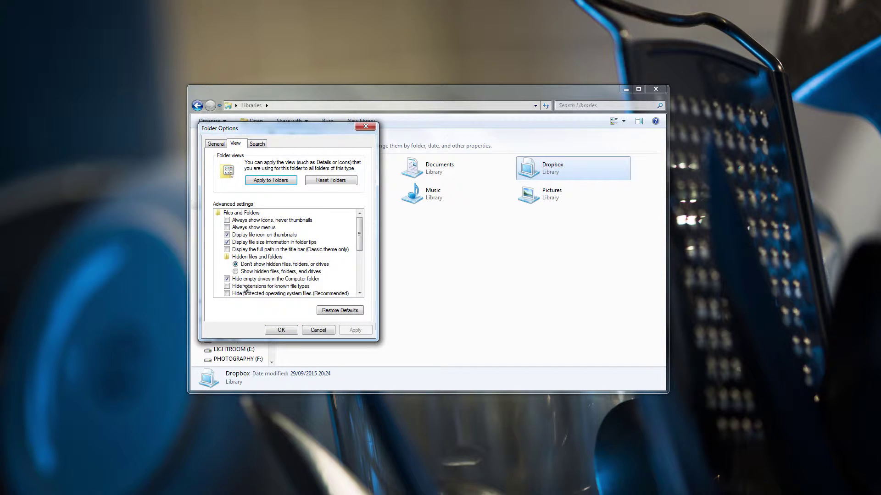
pyautogui.click(235, 272)
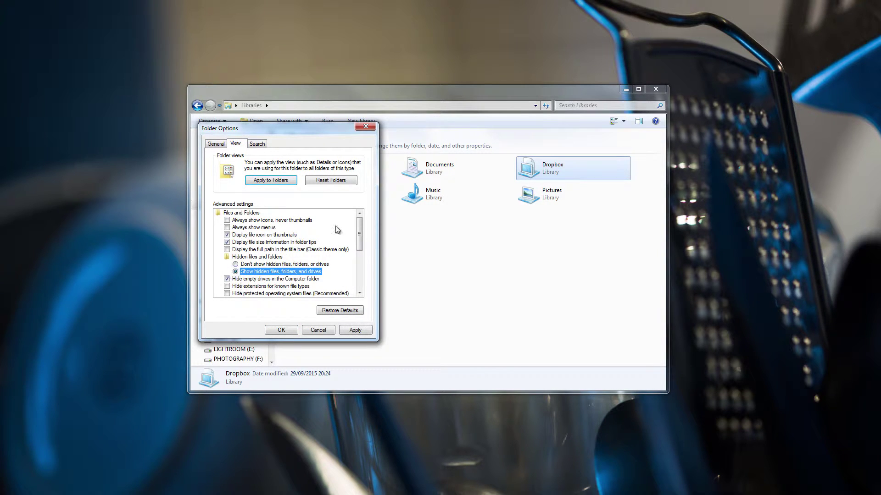
pyautogui.moveTo(358, 226); pyautogui.dragTo(359, 239)
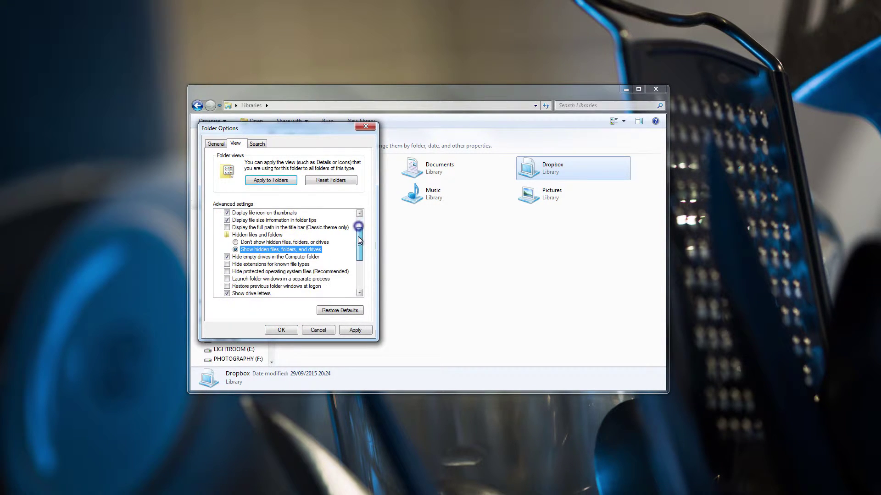
pyautogui.click(235, 272)
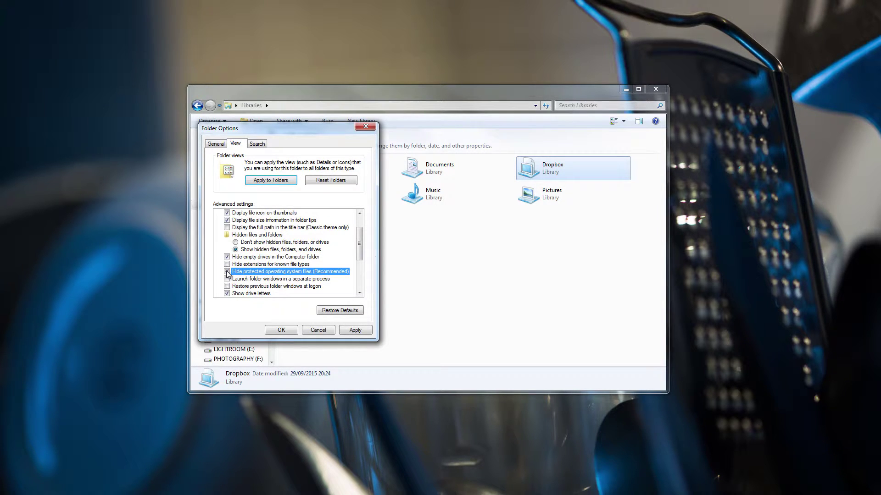
pyautogui.click(227, 272)
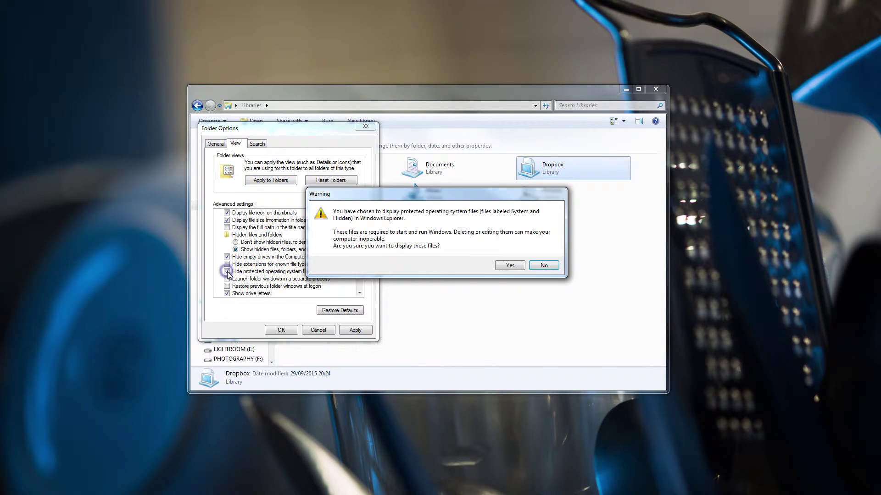
pyautogui.click(510, 265)
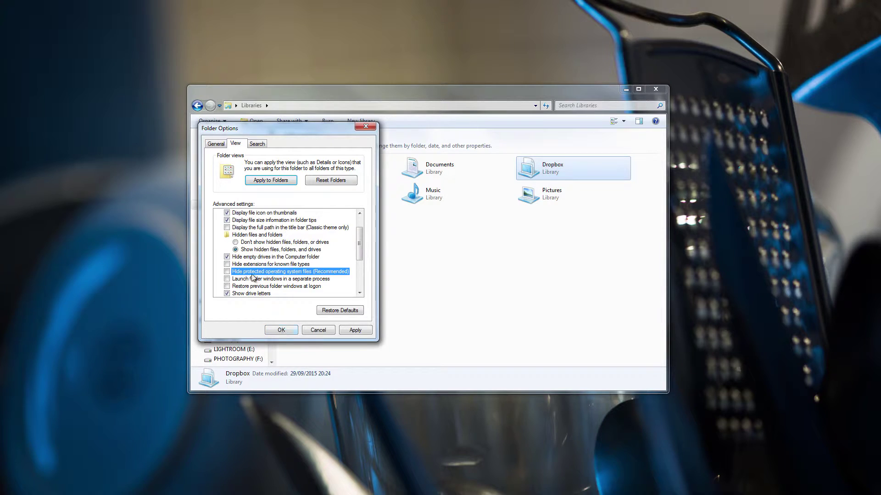
pyautogui.moveTo(357, 246); pyautogui.dragTo(358, 250)
pyautogui.click(281, 331)
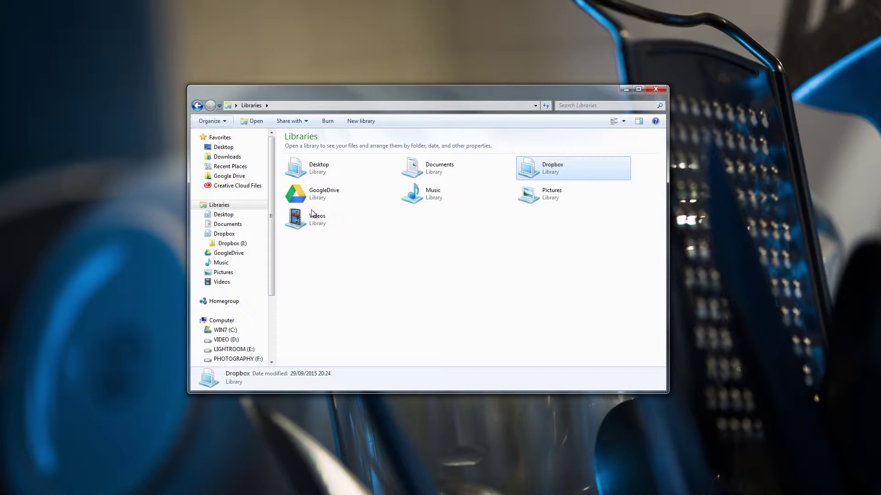
# Step: Browse the WIN7 (C:) drive to Users and open the AppData folder inside the current user's profile folder
pyautogui.click(228, 330)
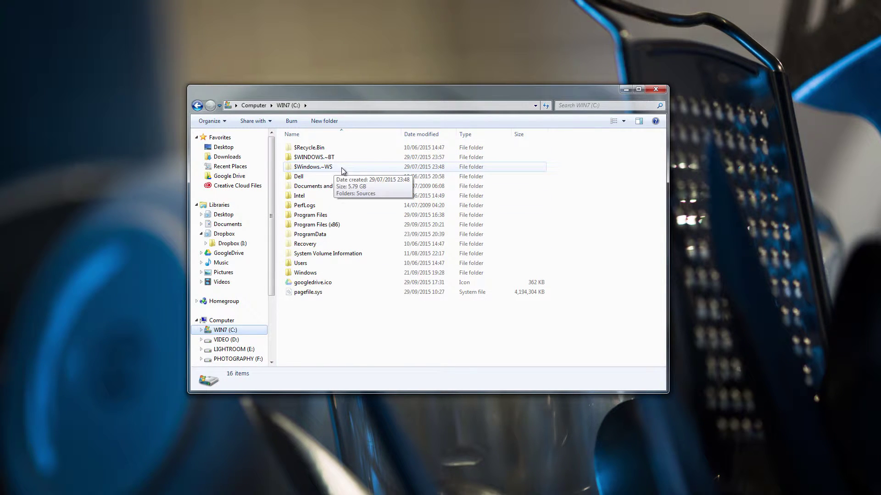
pyautogui.doubleClick(305, 264)
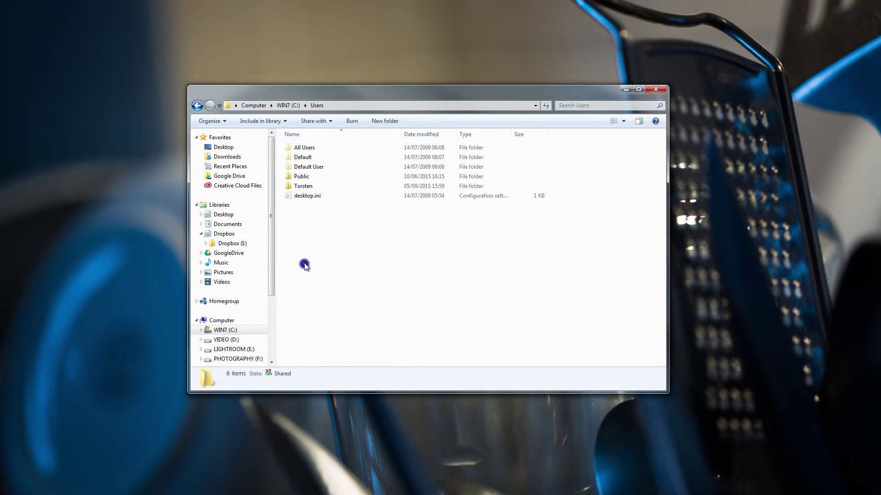
pyautogui.doubleClick(303, 185)
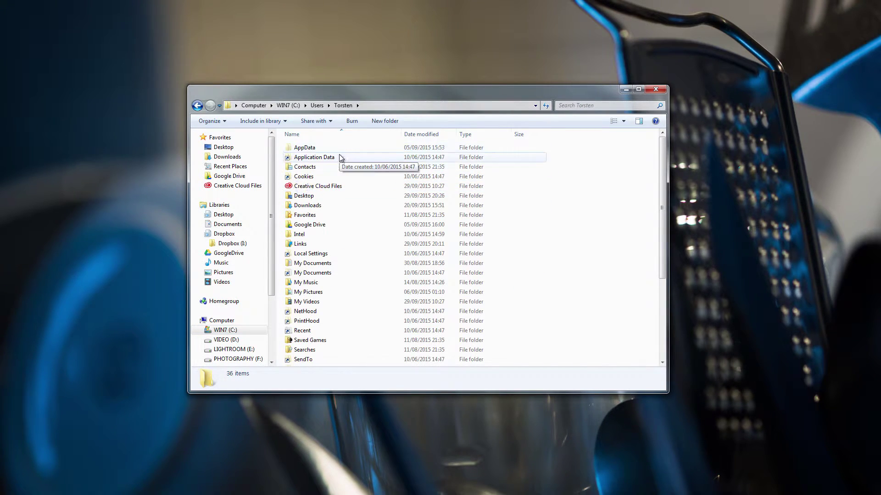
pyautogui.click(310, 150)
pyautogui.doubleClick(309, 148)
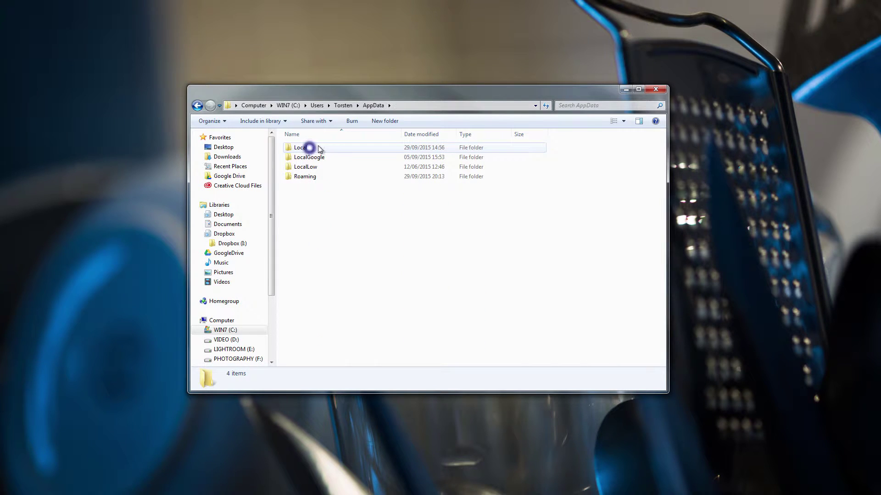
pyautogui.click(343, 105)
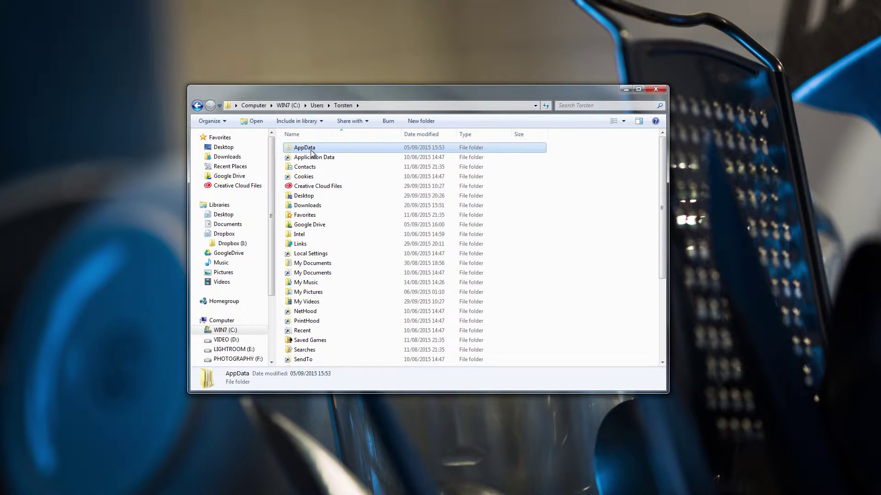
pyautogui.doubleClick(311, 150)
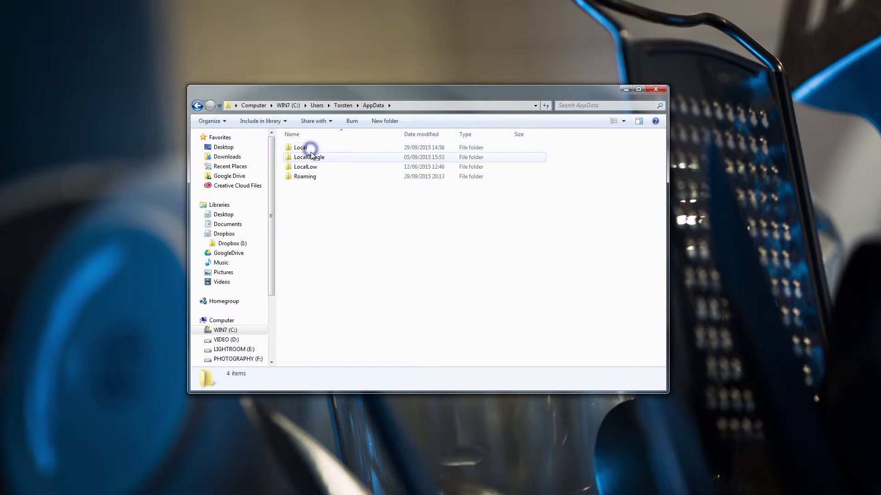
# Step: Open the Roaming\Microsoft\Windows\Libraries folder inside AppData
pyautogui.doubleClick(305, 177)
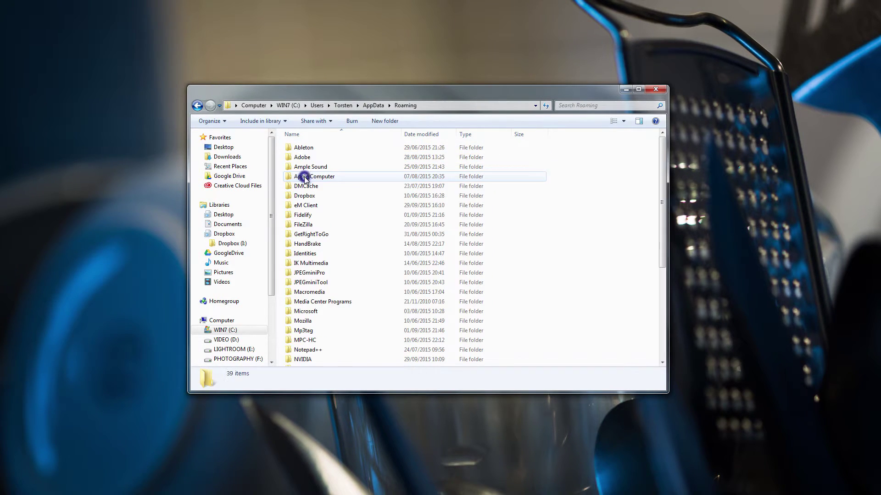
pyautogui.doubleClick(305, 311)
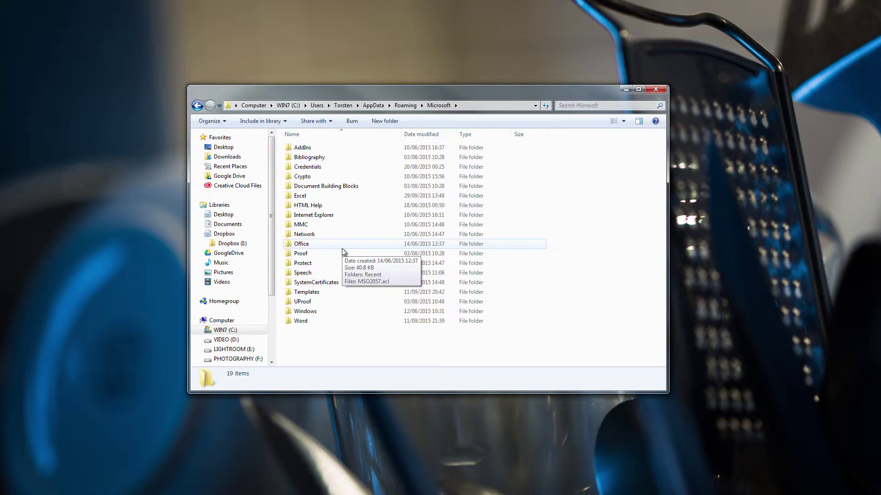
pyautogui.doubleClick(305, 311)
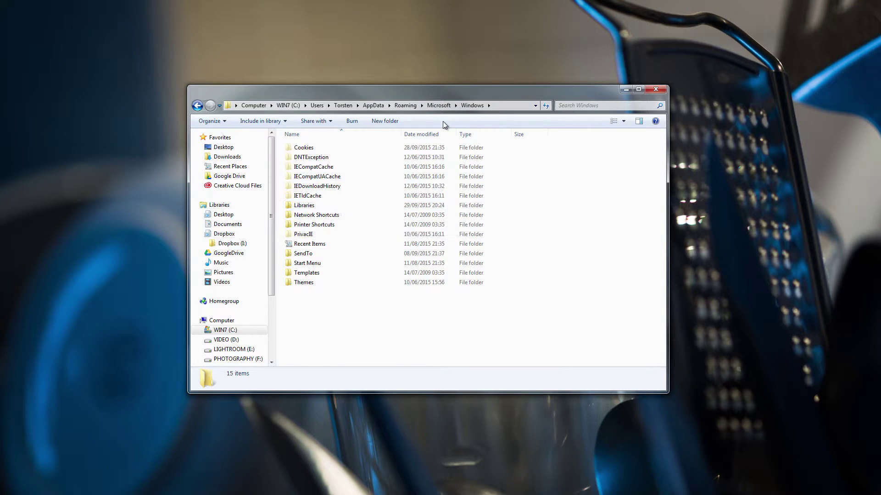
pyautogui.click(437, 106)
pyautogui.doubleClick(302, 314)
pyautogui.doubleClick(308, 207)
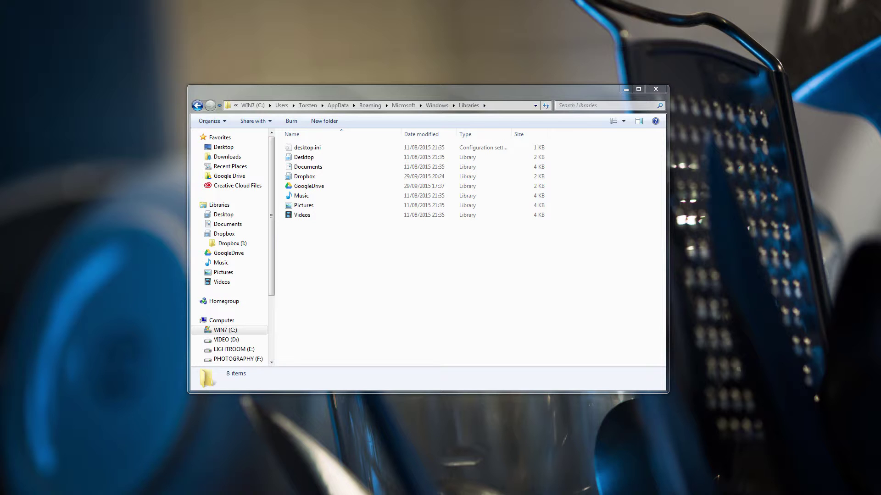
# Step: Place a Notepad window beside the Libraries folder and open the Dropbox library file in it as text
pyautogui.moveTo(87, 202); pyautogui.dragTo(509, 130)
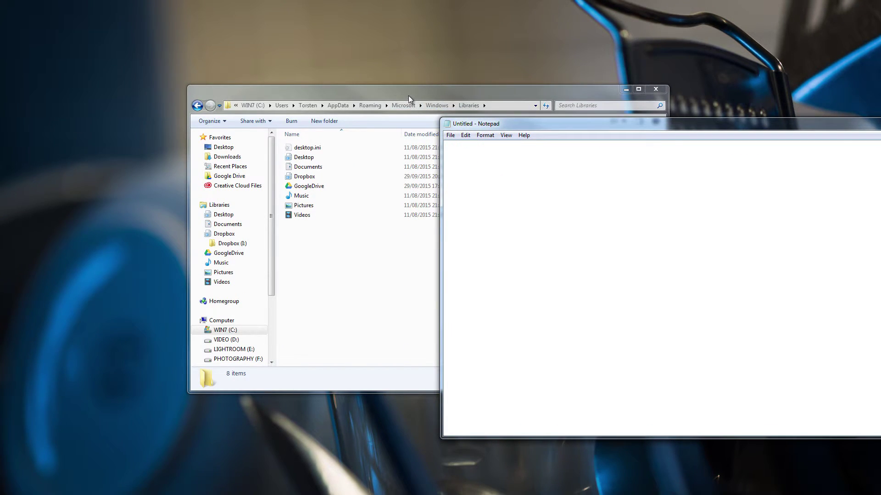
pyautogui.moveTo(408, 95); pyautogui.dragTo(272, 84)
pyautogui.moveTo(594, 124); pyautogui.dragTo(694, 132)
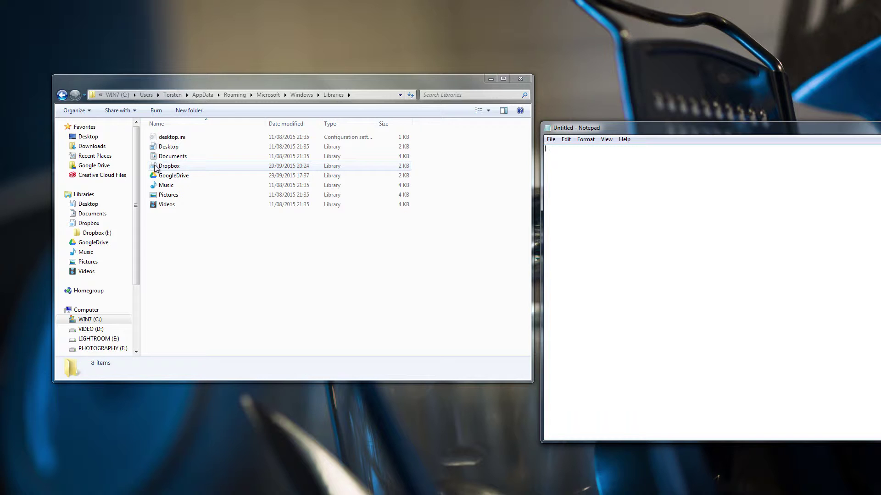
pyautogui.moveTo(155, 168); pyautogui.dragTo(654, 202)
pyautogui.moveTo(629, 129); pyautogui.dragTo(310, 135)
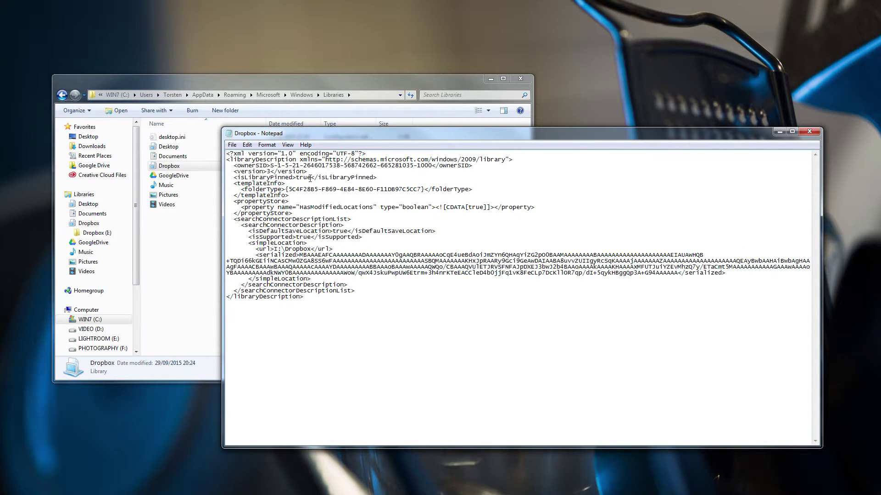
pyautogui.click(174, 175)
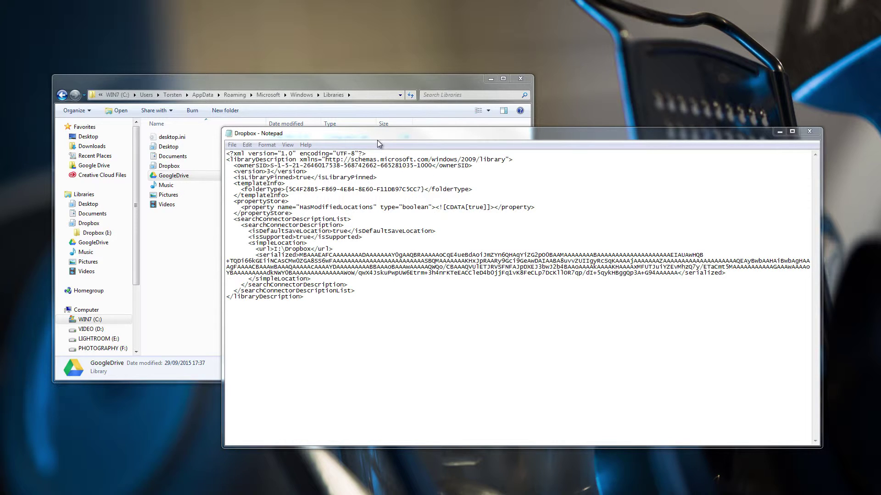
pyautogui.moveTo(381, 136)
pyautogui.mouseDown()
pyautogui.moveTo(373, 143)
pyautogui.moveTo(383, 140)
pyautogui.mouseUp()
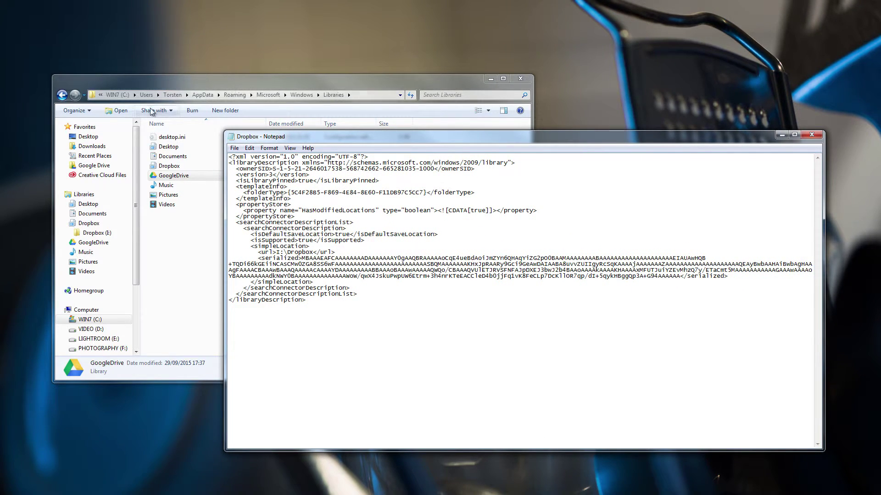
# Step: Copy Dropbox-icon.ico from the Desktop to the root of the WIN7 (C:) drive
pyautogui.click(88, 136)
pyautogui.click(193, 243)
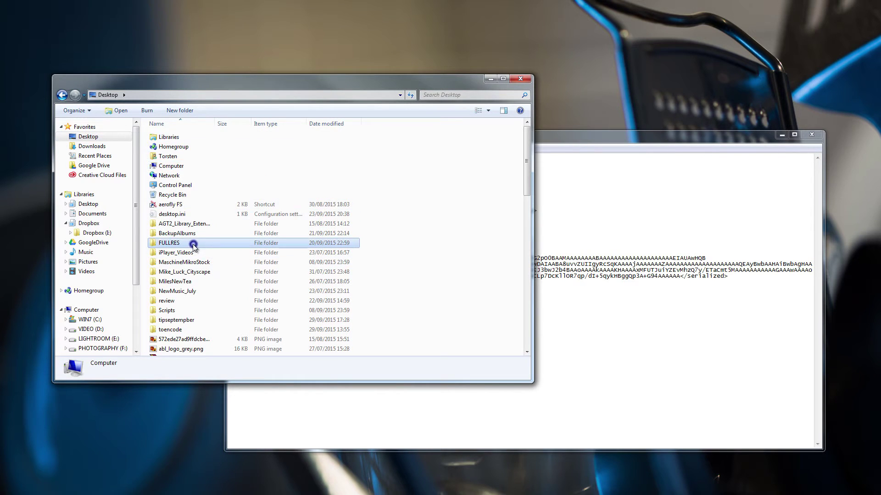
pyautogui.scroll(-8, 192, 245)
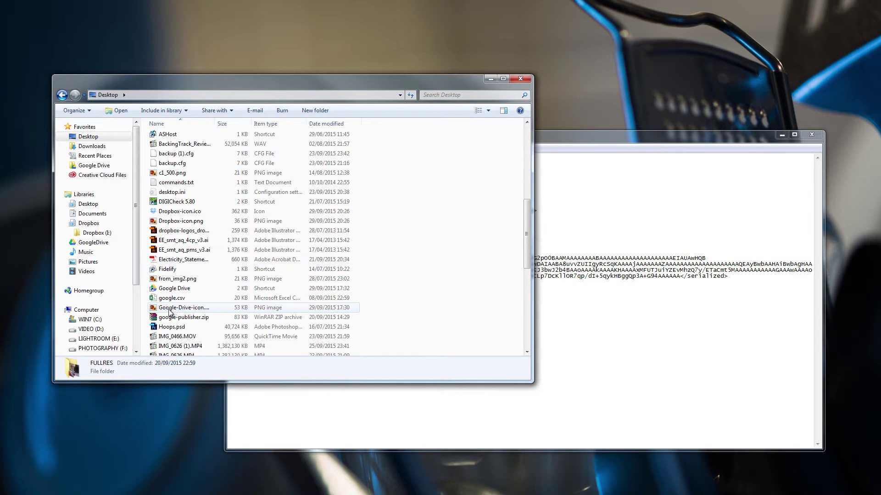
pyautogui.click(191, 213)
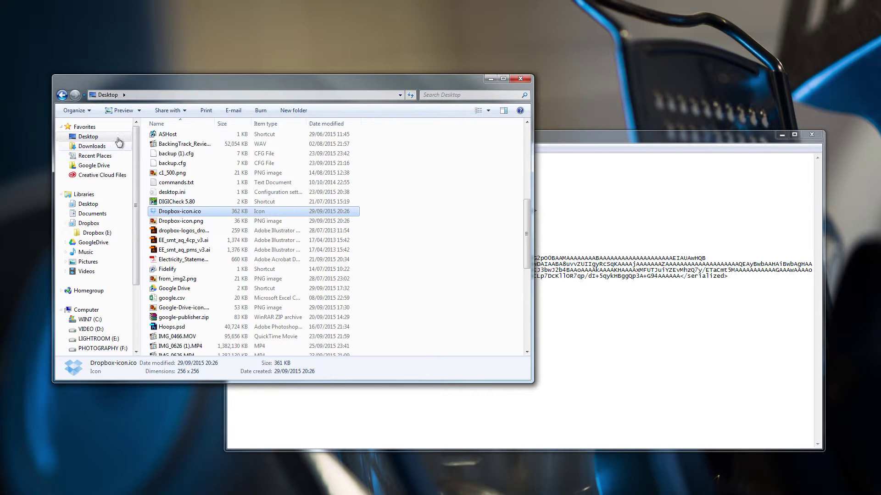
pyautogui.click(88, 320)
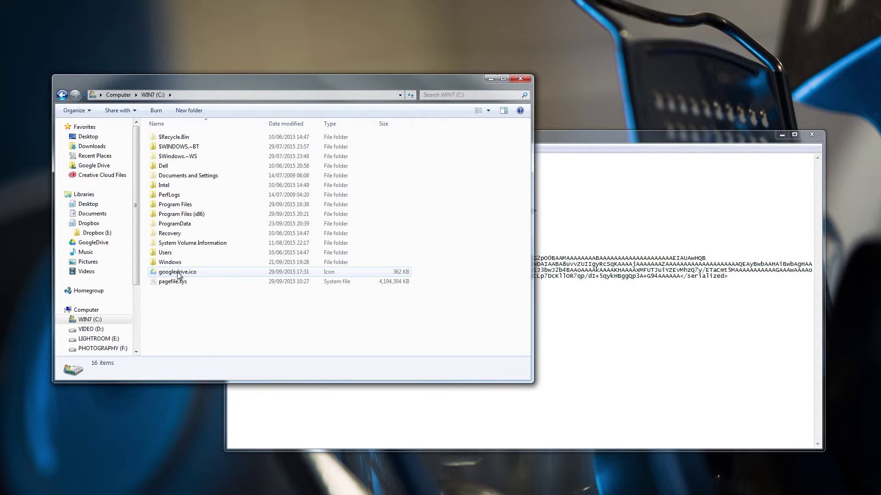
pyautogui.hotkey('ctrl', 'v')
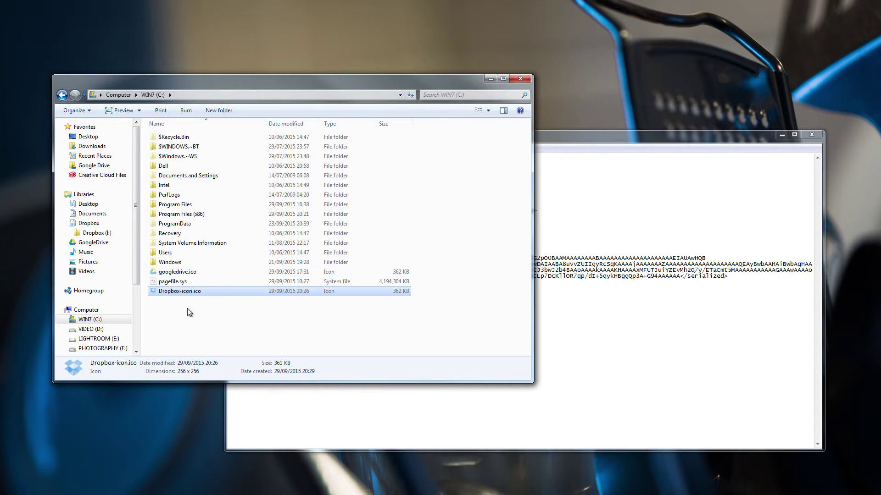
# Step: Rename the copied icon file on the C: drive as db.ico
pyautogui.click(169, 292)
pyautogui.write('db.ico')
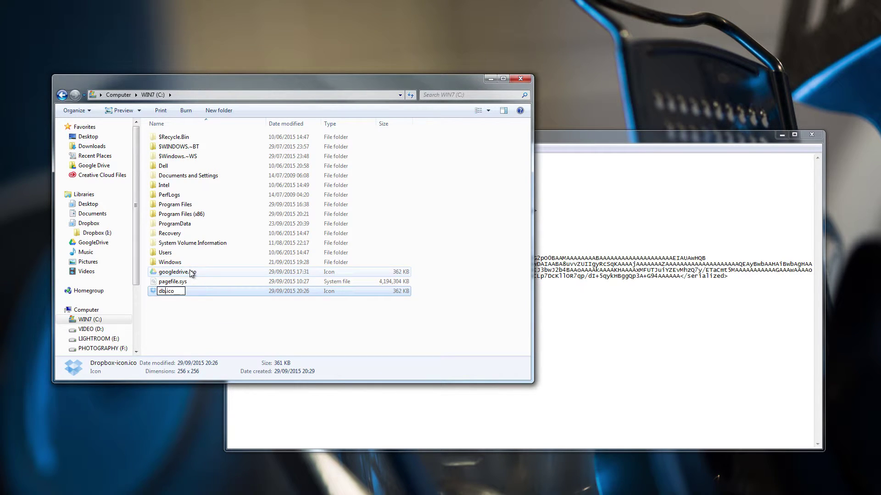
pyautogui.press('Return')
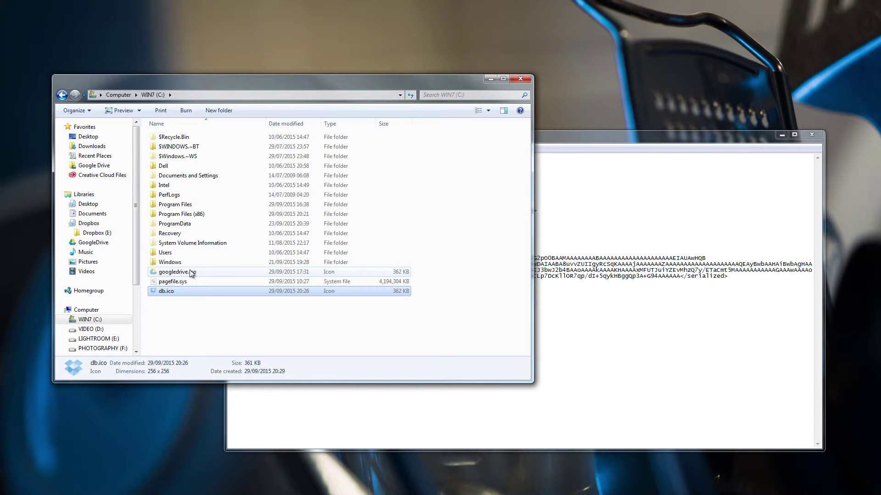
# Step: In Notepad, add the line <iconReference>c:\db.ico</iconReference> below the isLibraryPinned line of the Dropbox library file and save it
pyautogui.click(567, 136)
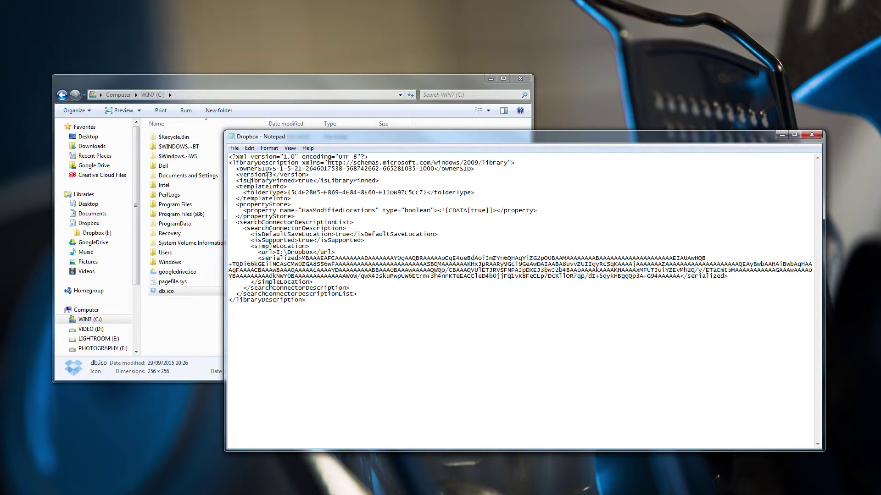
pyautogui.click(384, 180)
pyautogui.press('Return')
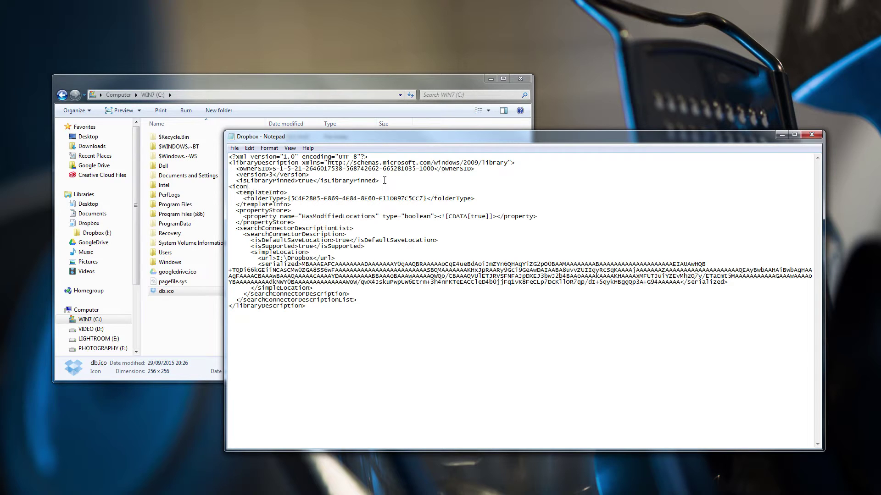
pyautogui.write('<iconReference>c:\\db.ico</iconRef')
pyautogui.write('erence')
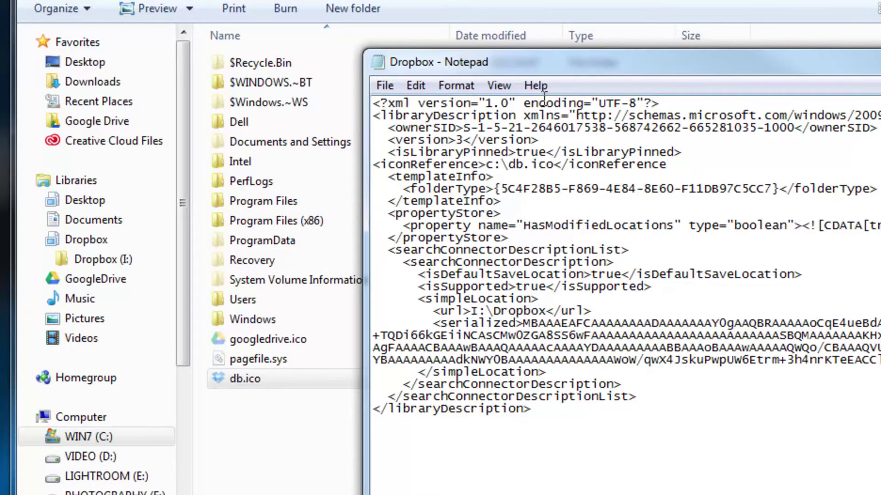
pyautogui.write('>')
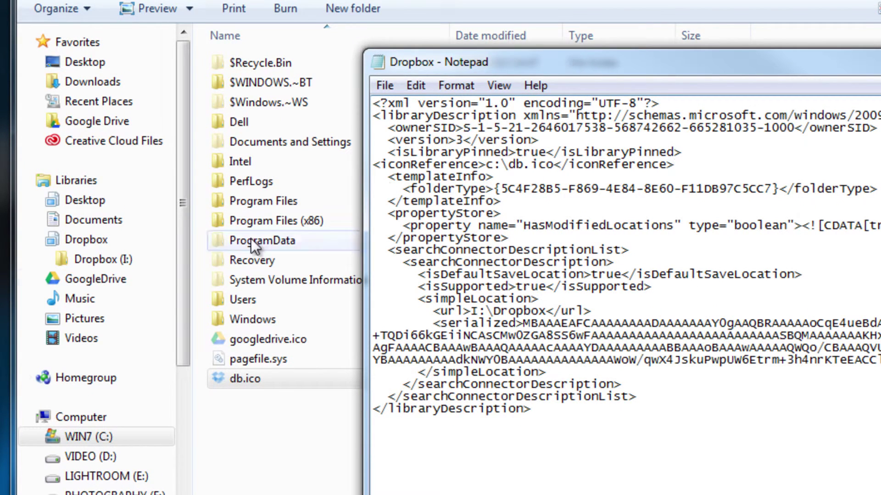
pyautogui.click(384, 85)
pyautogui.click(413, 149)
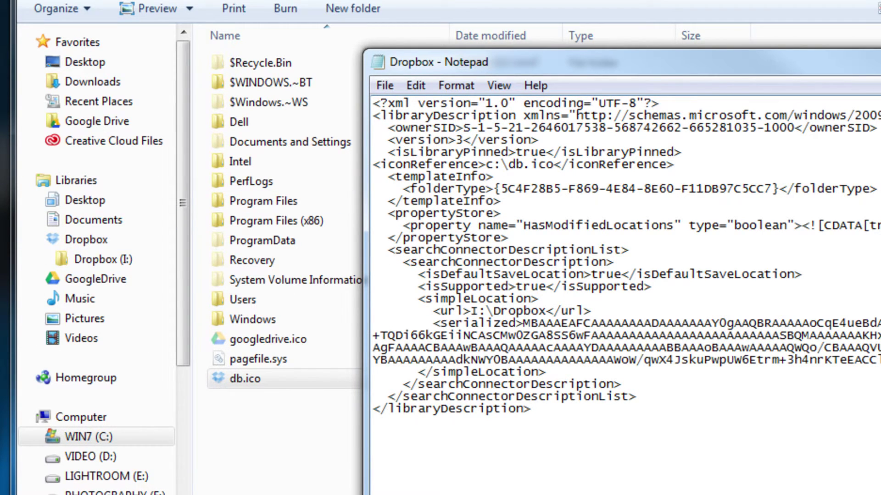
# Step: Close Notepad and set the folder options to not show hidden files, folders or drives and to hide protected operating system files
pyautogui.hotkey('alt', 'F4')
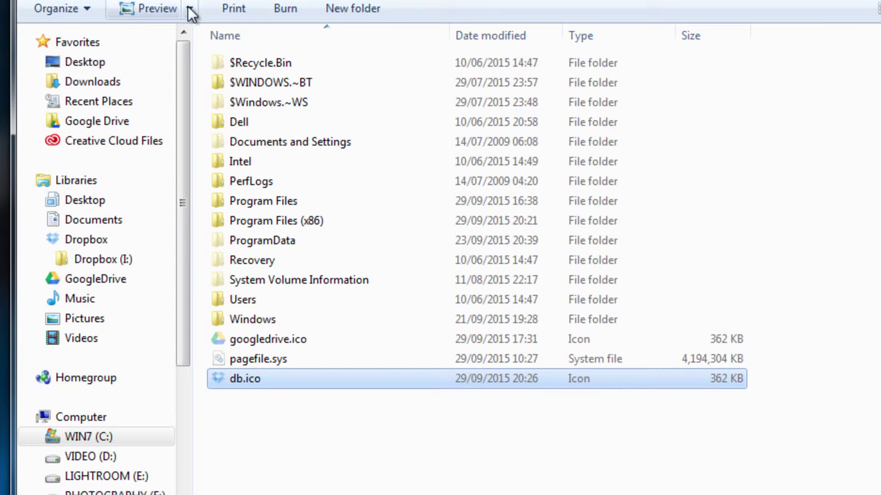
pyautogui.click(73, 13)
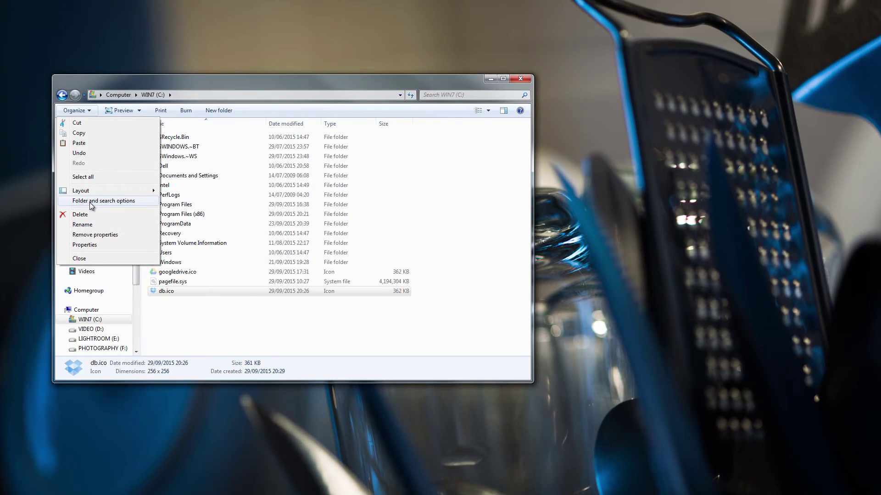
pyautogui.click(69, 194)
pyautogui.click(100, 133)
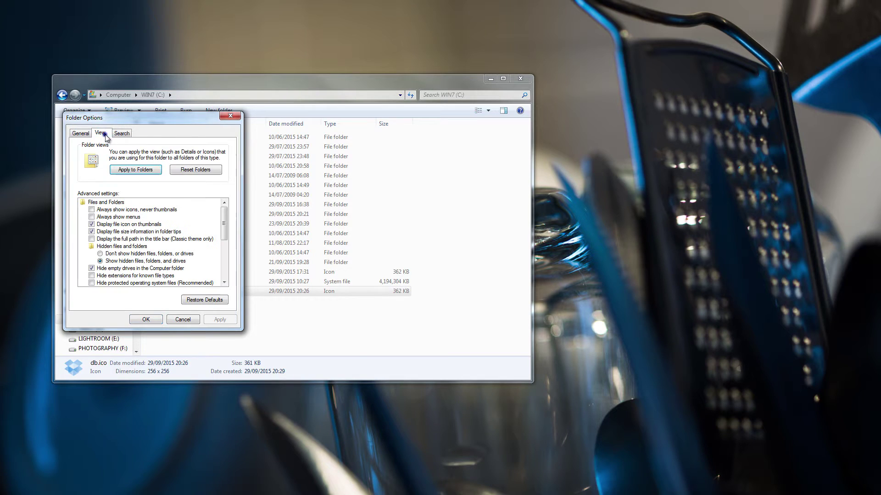
pyautogui.click(102, 253)
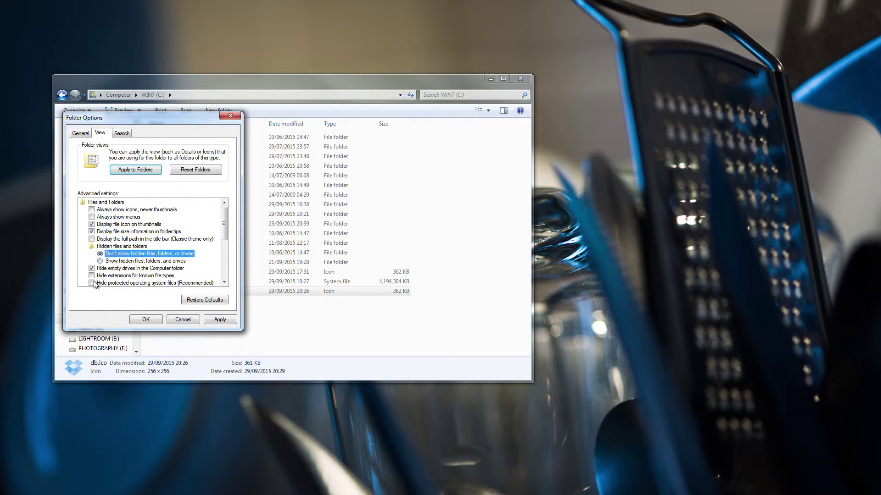
pyautogui.click(93, 283)
pyautogui.click(144, 321)
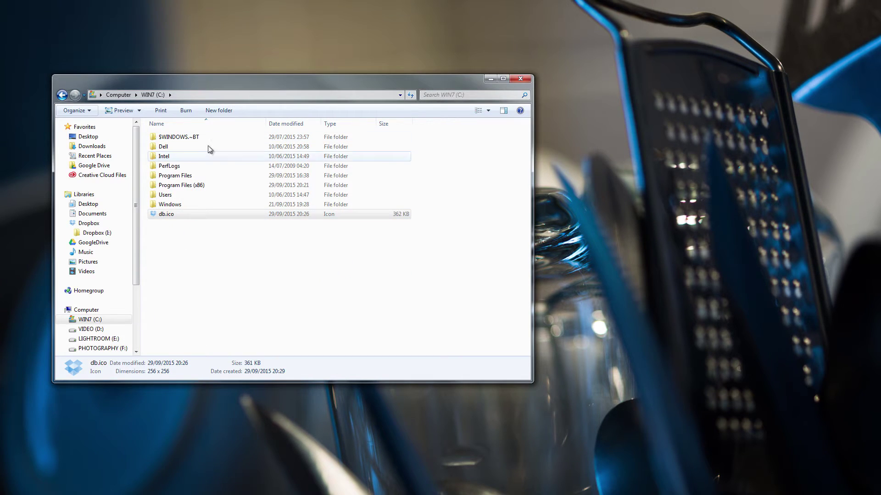
# Step: Set the Hidden attribute on db.ico in the root of the C: drive
pyautogui.click(166, 216)
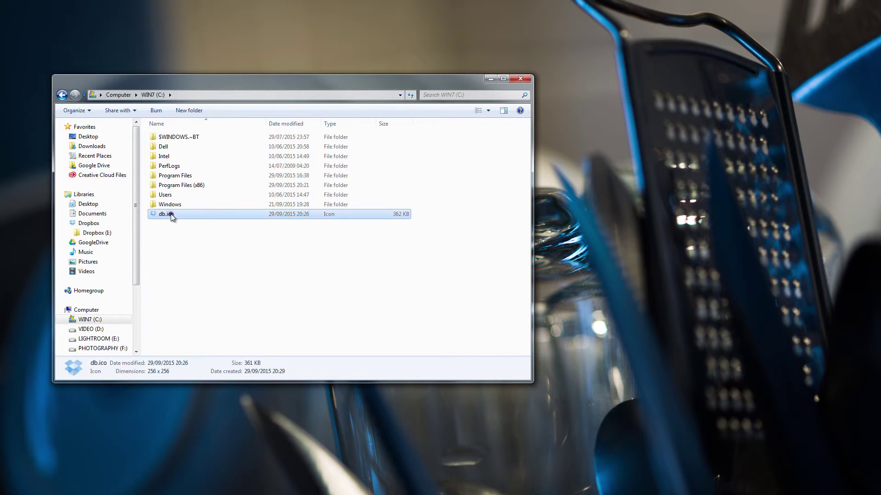
pyautogui.rightClick(171, 214)
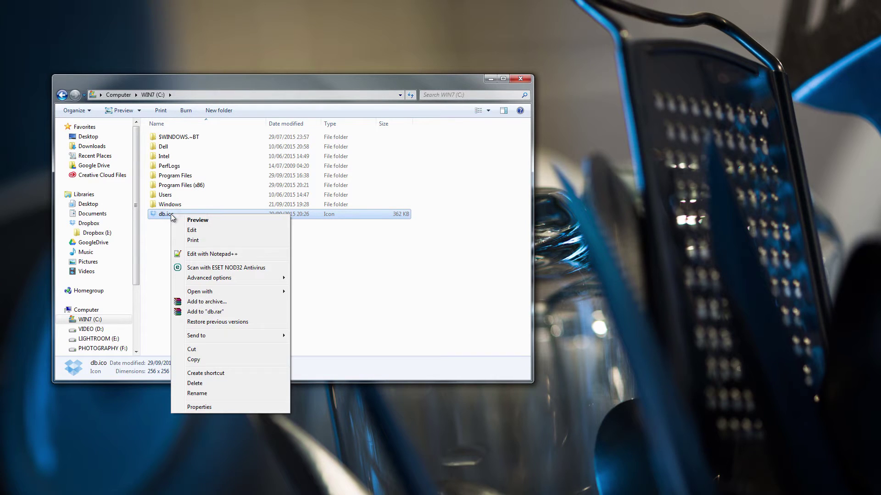
pyautogui.click(201, 407)
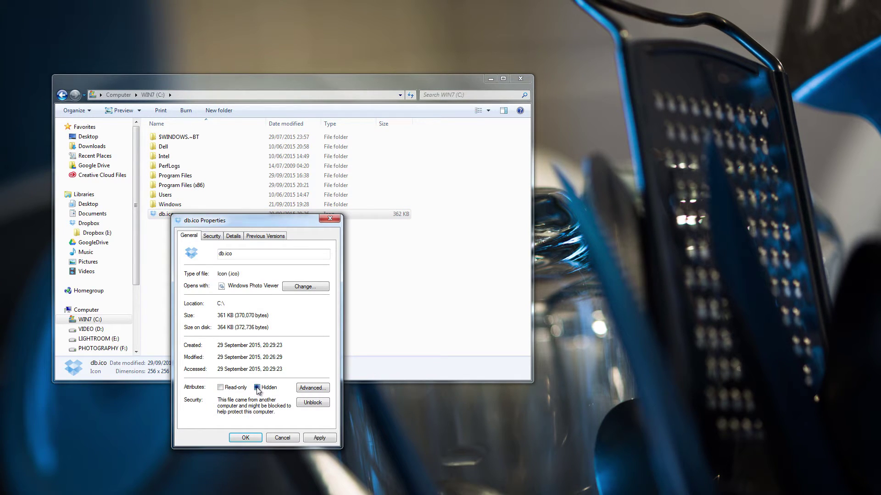
pyautogui.click(246, 437)
pyautogui.press('Delete')
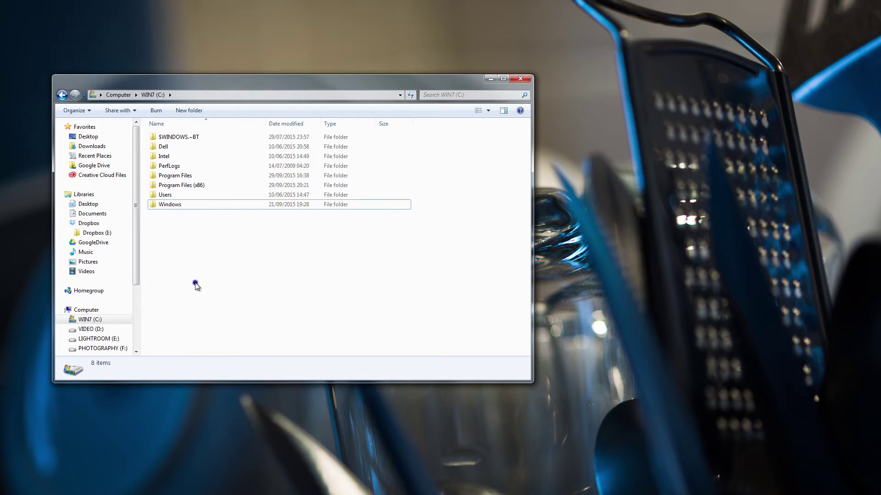
# Step: Delete the Dropbox library from the Libraries folder
pyautogui.click(87, 195)
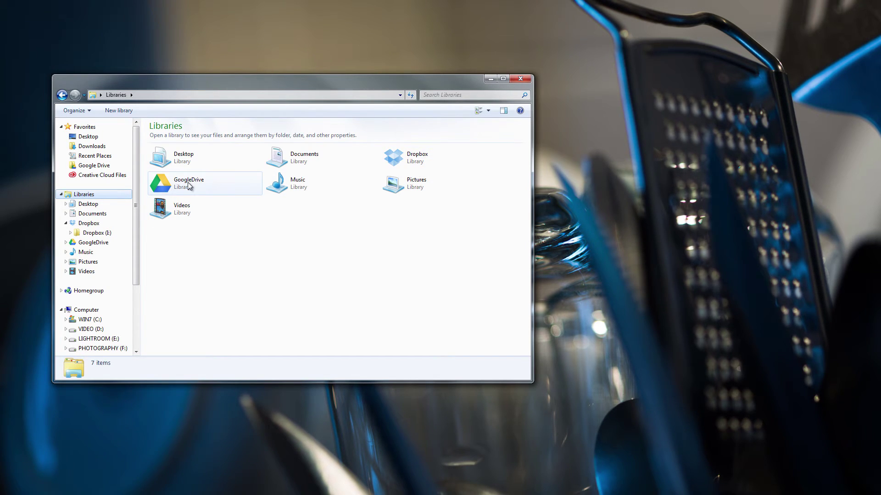
pyautogui.click(404, 158)
pyautogui.rightClick(404, 159)
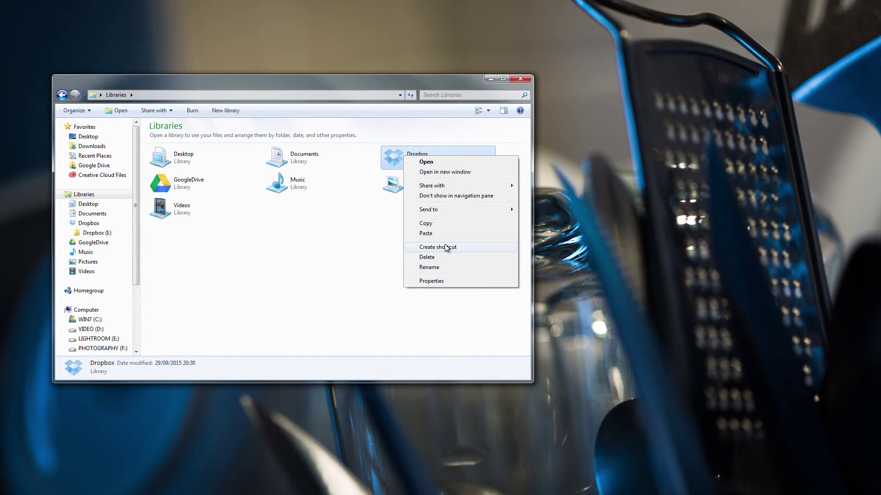
pyautogui.click(437, 257)
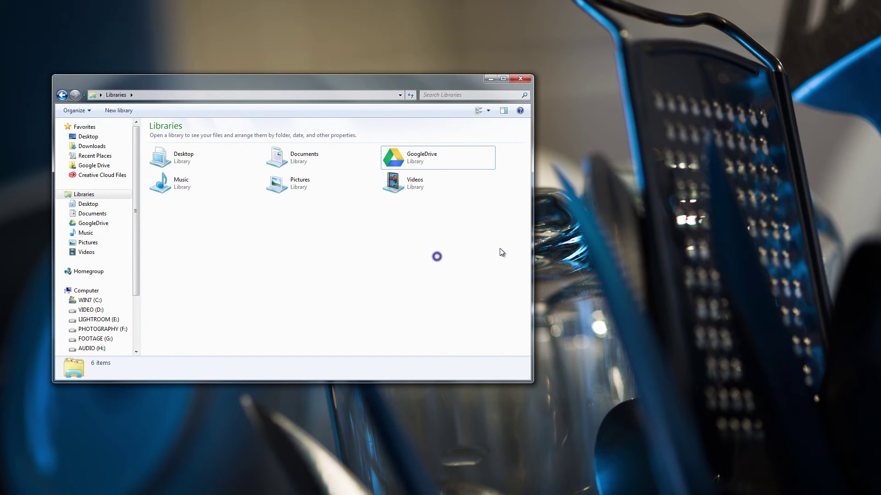
pyautogui.click(312, 206)
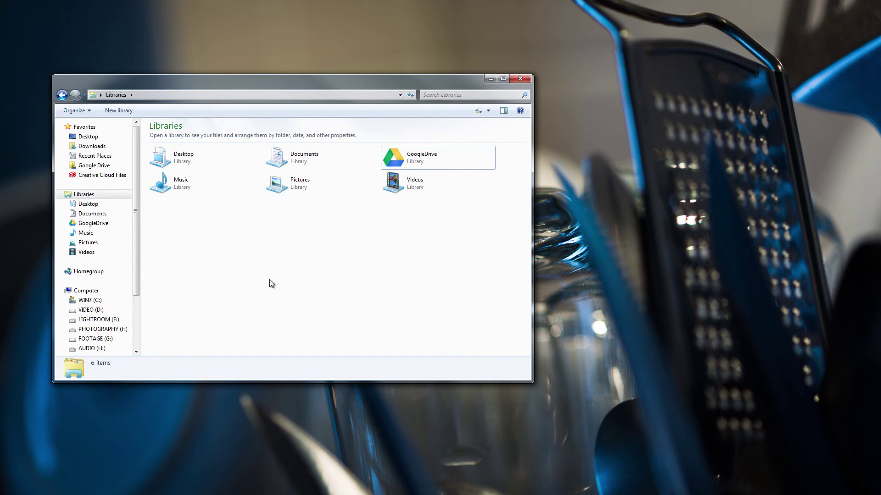